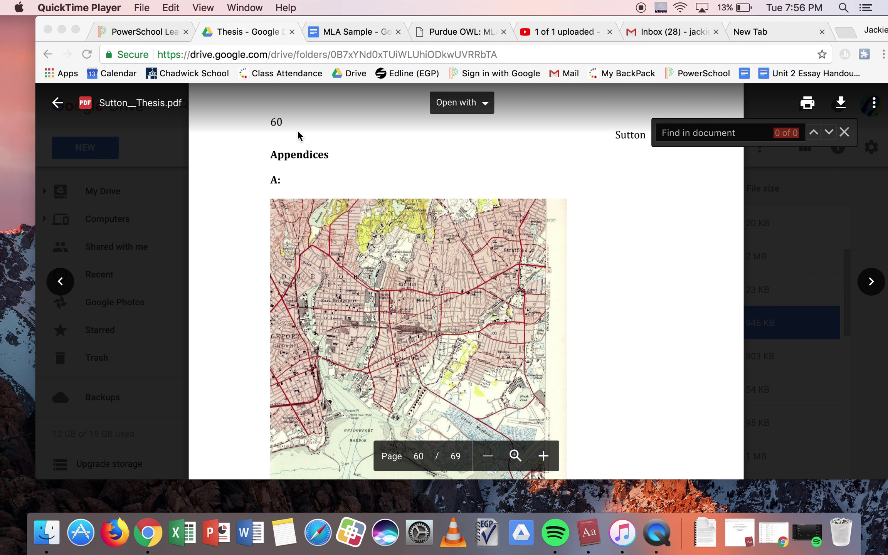
- Scroll through the Sutton_Thesis.pdf preview looking for the Appendices pages
scroll(403, 211, down, 3)
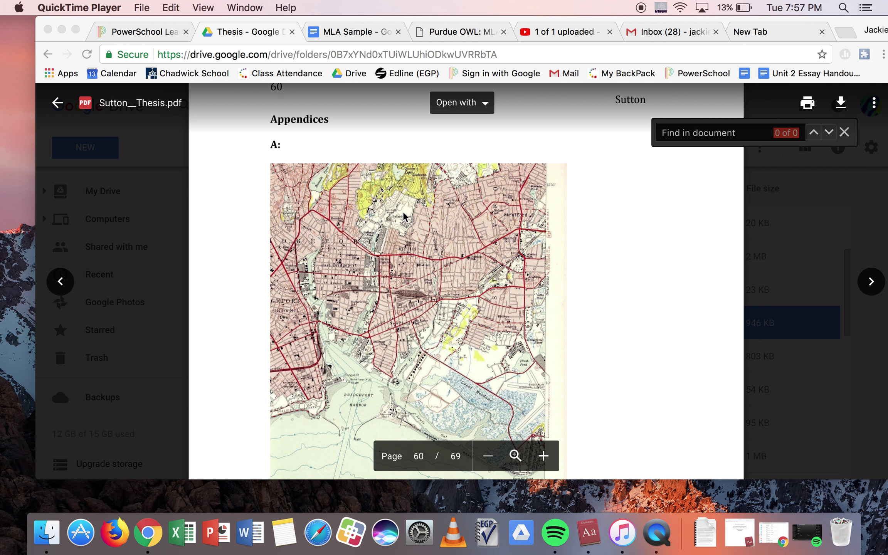
scroll(403, 211, down, 20)
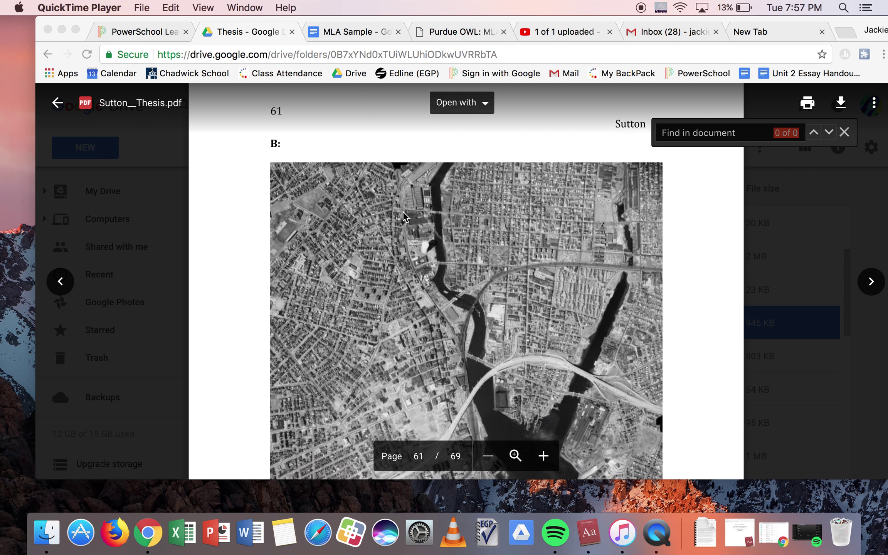
scroll(403, 211, down, 10)
scroll(403, 211, up, 20)
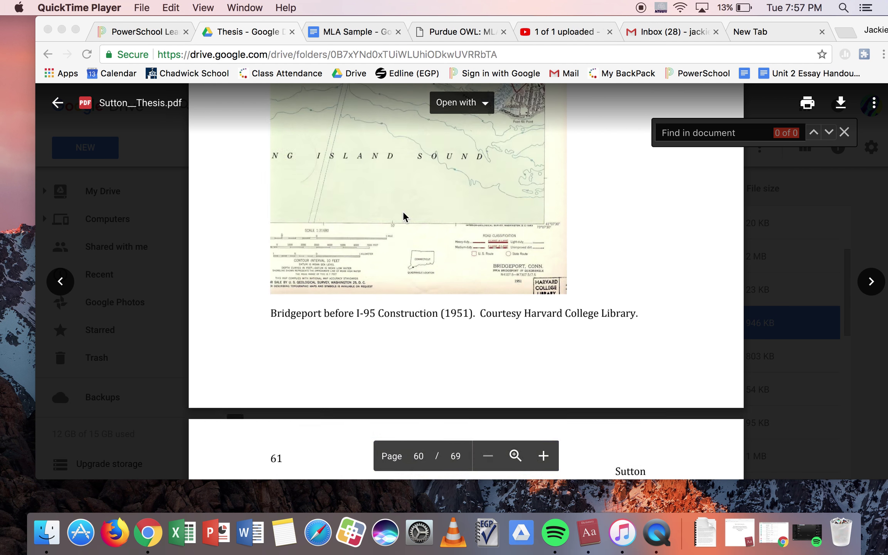
scroll(403, 211, up, 10)
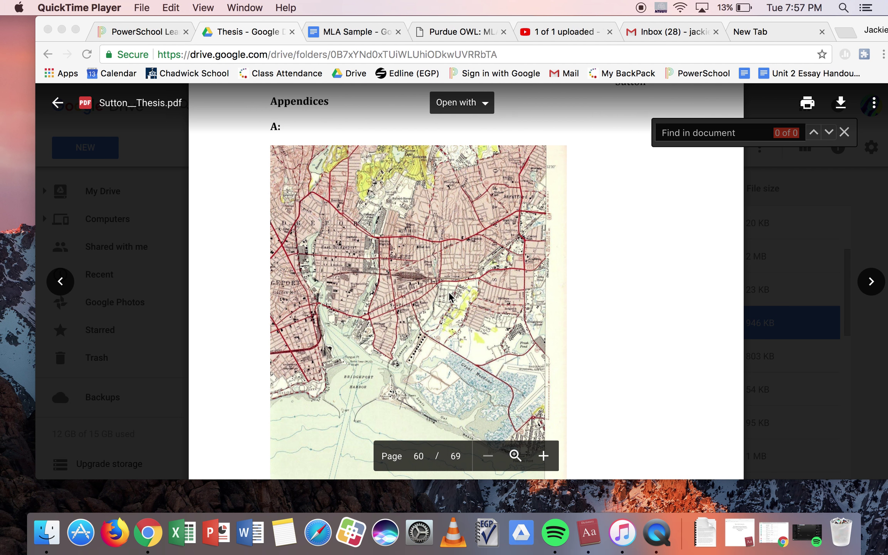
scroll(605, 327, up, 2)
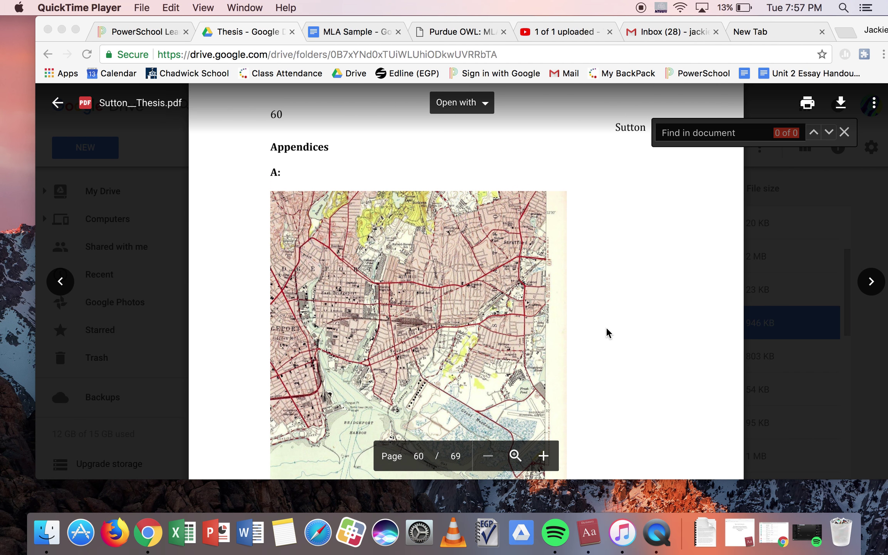
scroll(606, 326, down, 1)
scroll(606, 328, up, 3)
scroll(606, 328, down, 6)
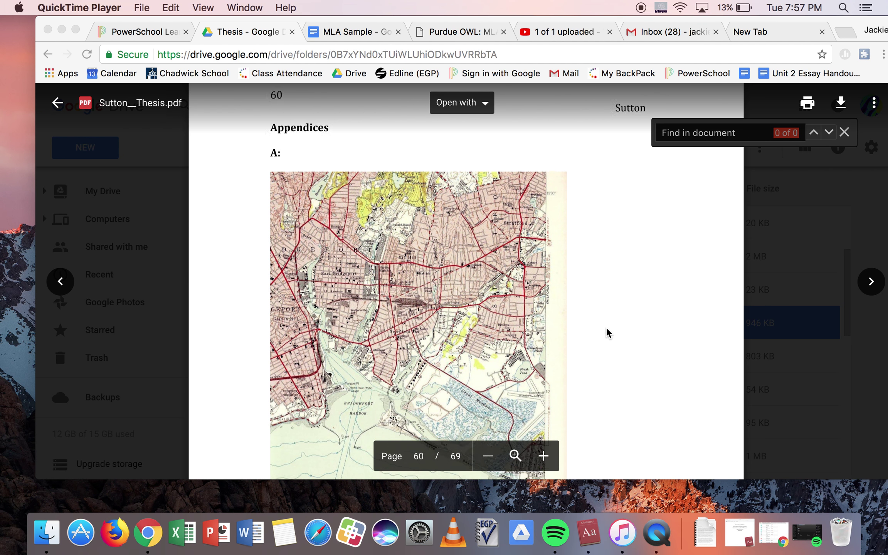
scroll(606, 326, down, 12)
scroll(606, 327, up, 20)
scroll(605, 327, down, 5)
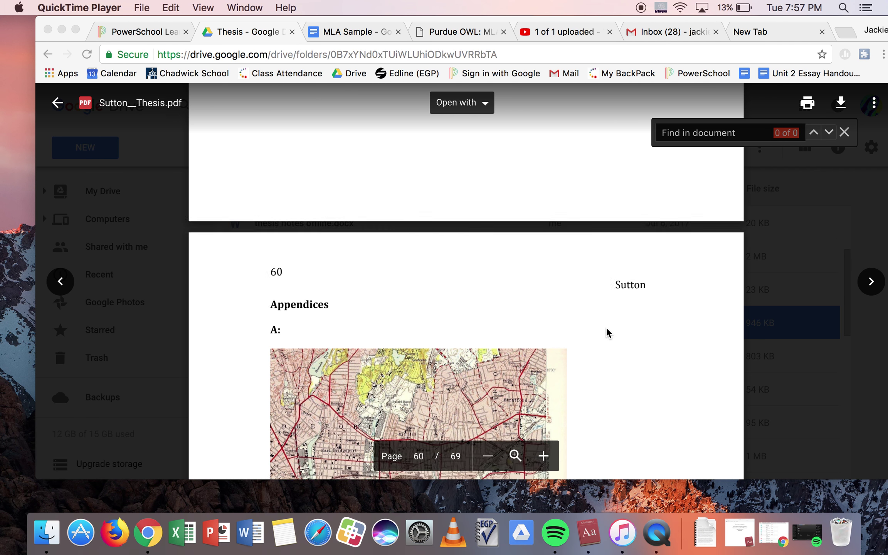
scroll(606, 329, down, 3)
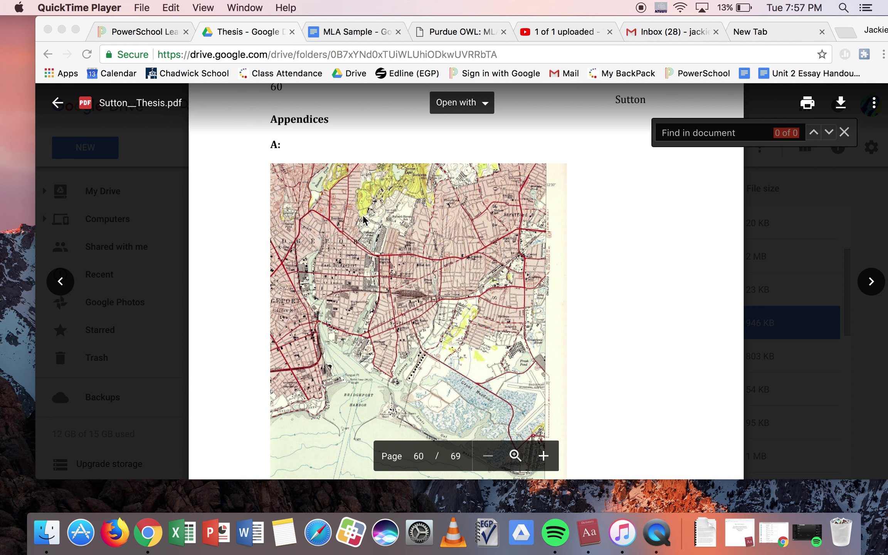
scroll(362, 213, down, 1)
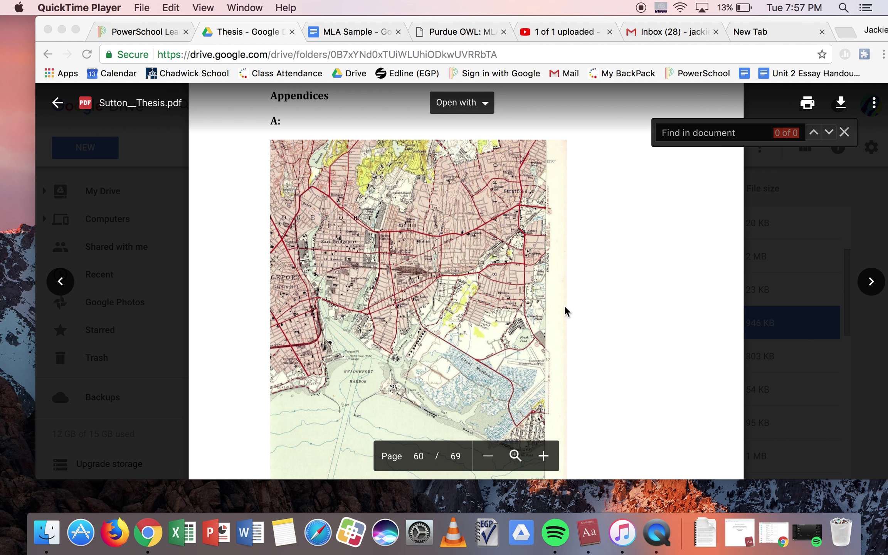
scroll(563, 305, down, 10)
scroll(563, 305, down, 20)
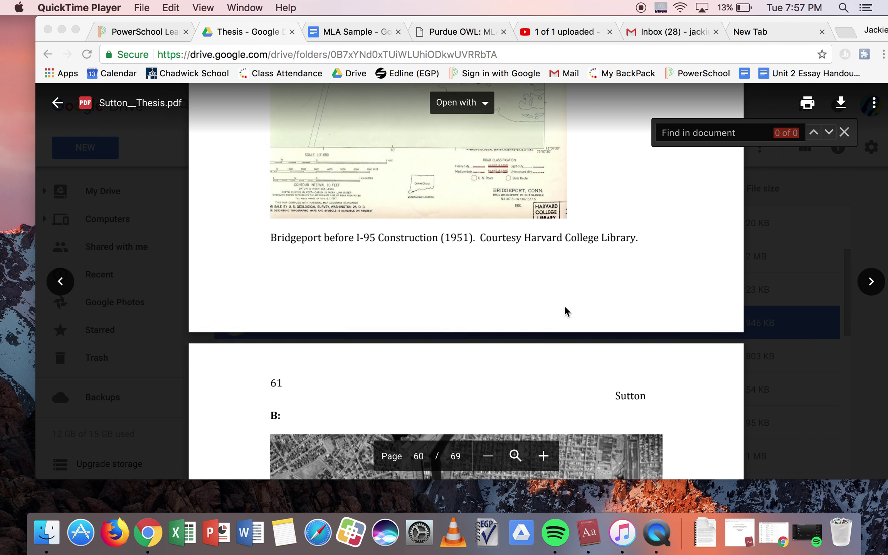
scroll(557, 295, down, 20)
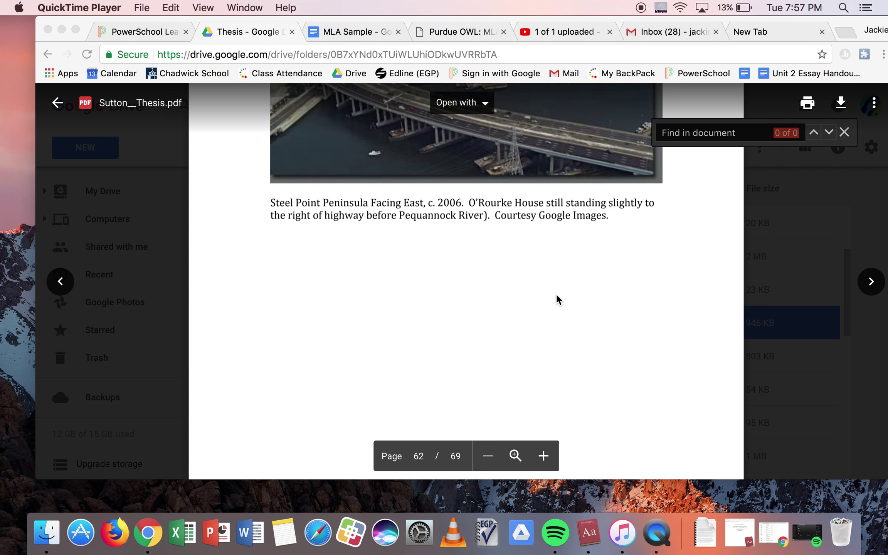
scroll(557, 296, down, 15)
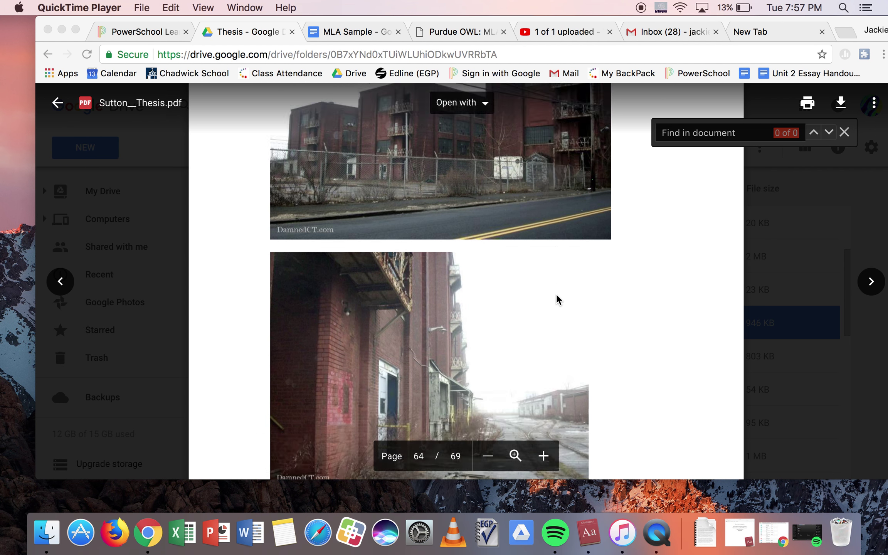
scroll(556, 296, up, 20)
scroll(557, 299, up, 20)
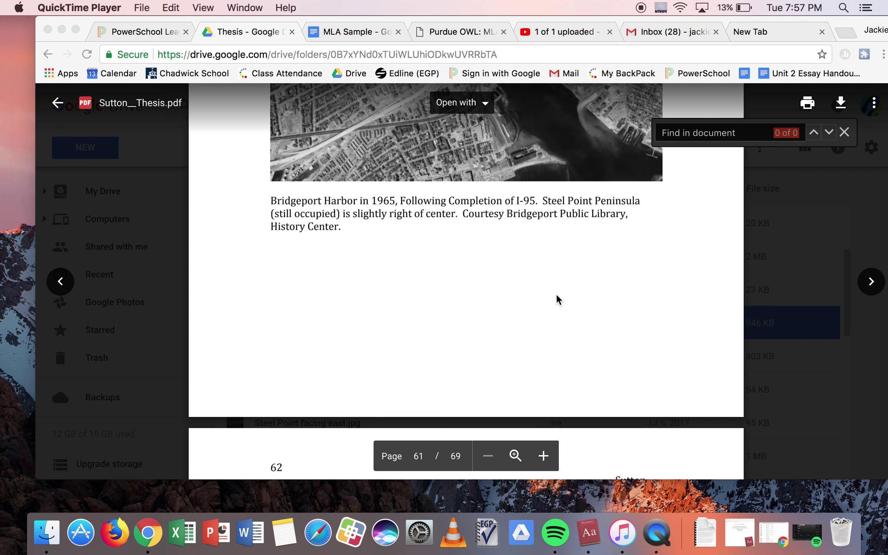
scroll(556, 294, down, 3)
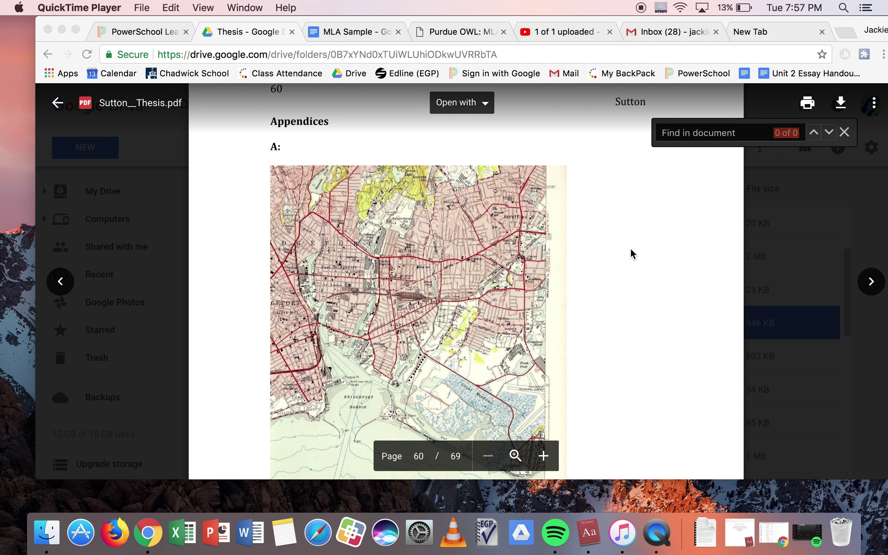
scroll(631, 249, down, 1)
scroll(630, 248, up, 1)
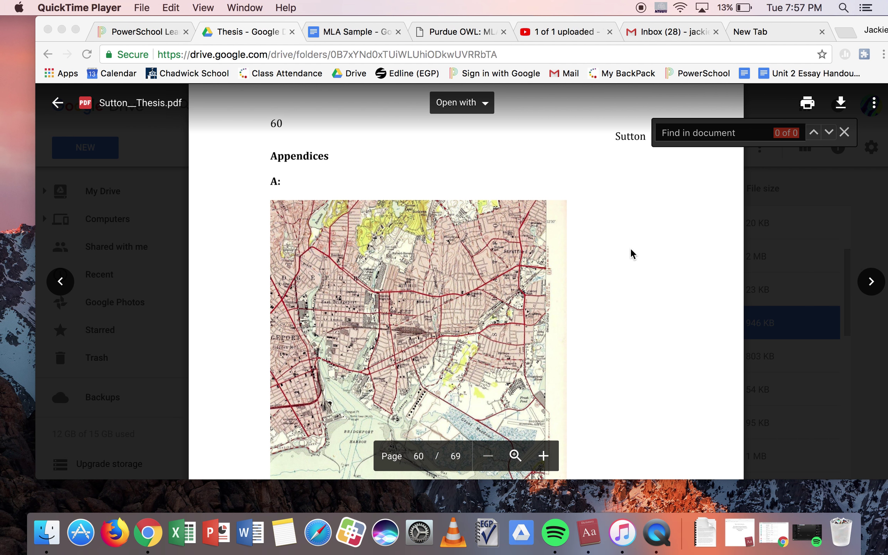
scroll(629, 248, down, 5)
scroll(630, 248, up, 6)
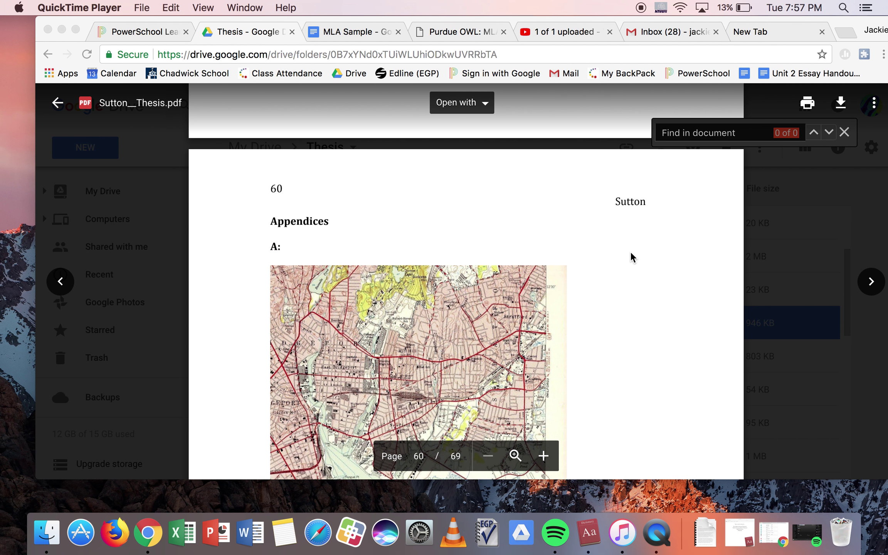
scroll(428, 203, up, 20)
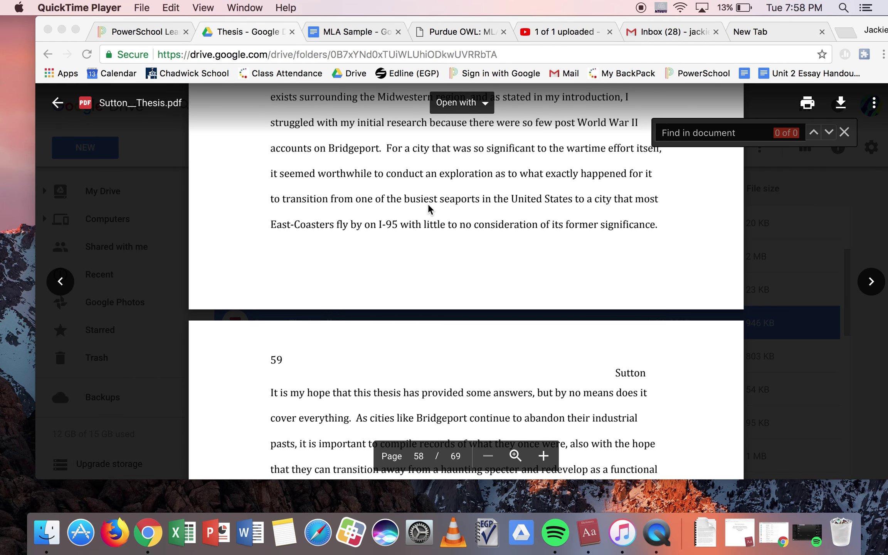
scroll(428, 203, down, 5)
scroll(428, 205, down, 1)
scroll(429, 205, down, 15)
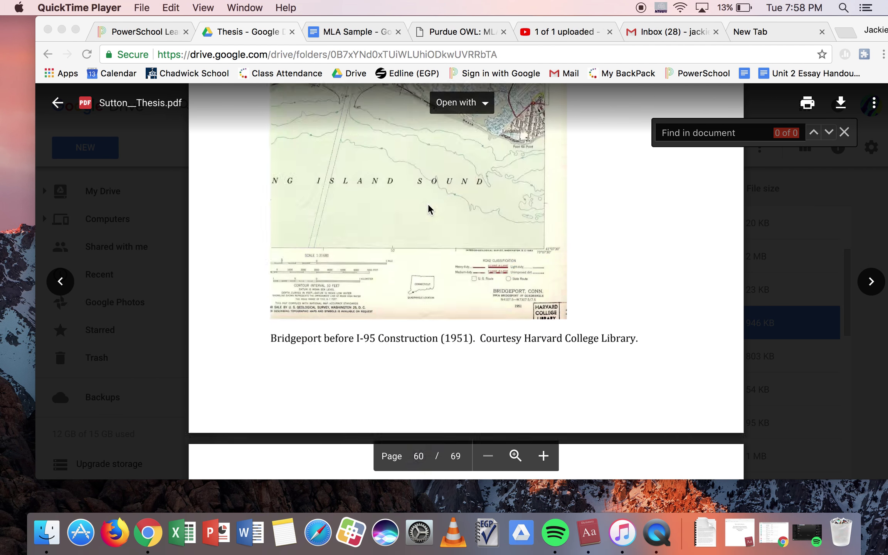
scroll(428, 205, down, 20)
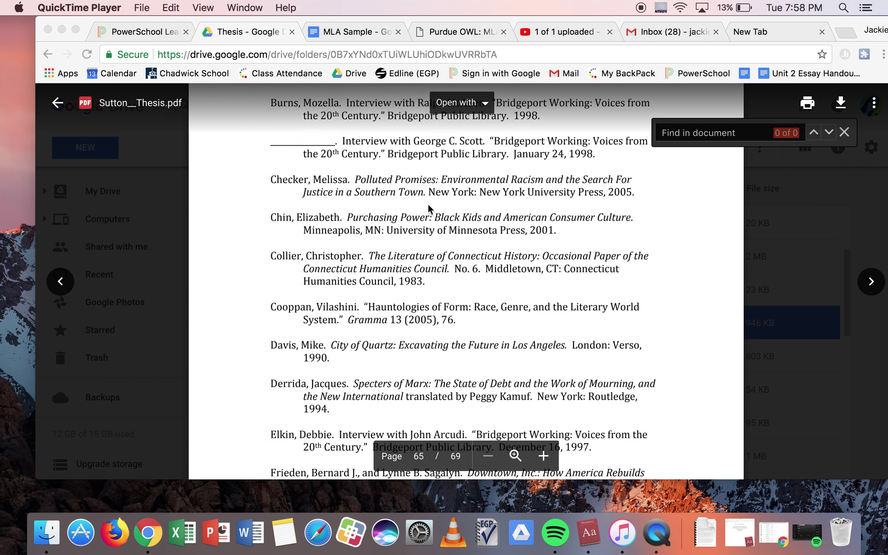
scroll(428, 203, up, 20)
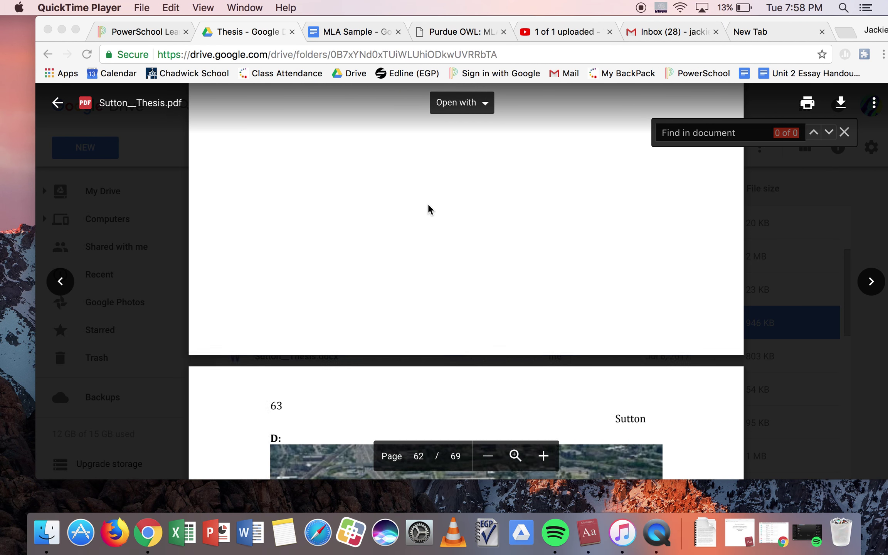
scroll(428, 205, up, 18)
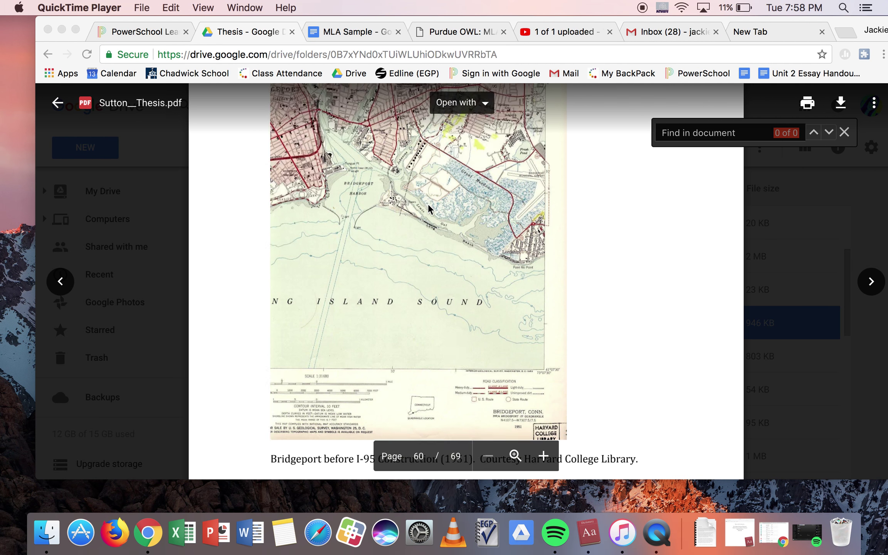
scroll(428, 203, up, 3)
scroll(428, 203, down, 6)
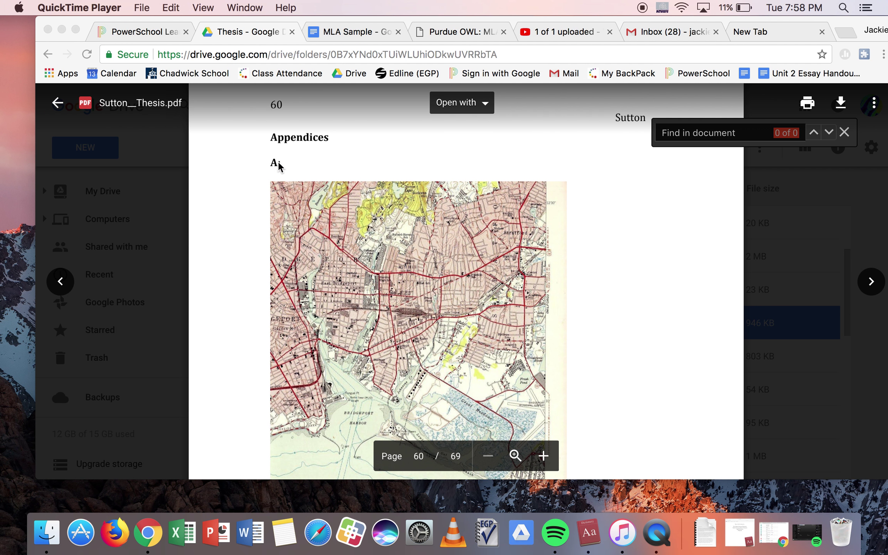
- Settle on page 60 with the Appendices heading and map, and open the map's context menu
click(293, 161)
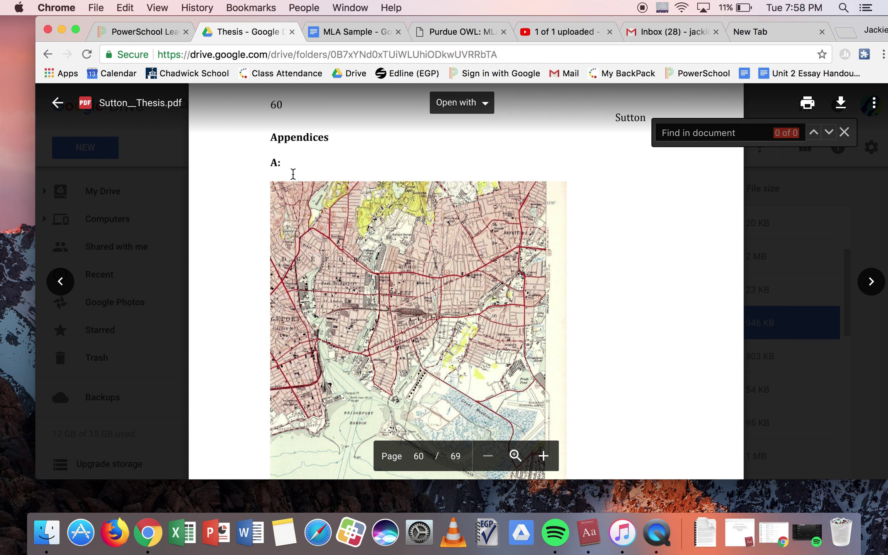
scroll(293, 174, up, 1)
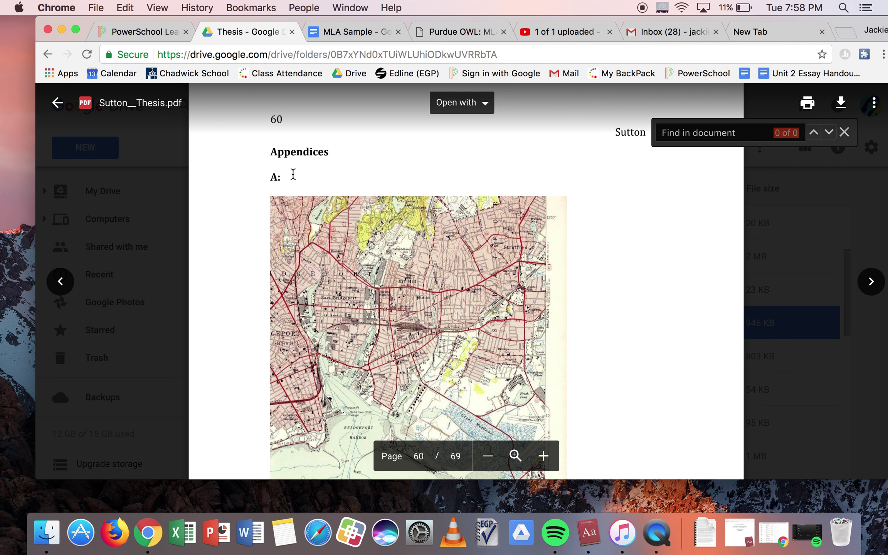
scroll(293, 174, down, 15)
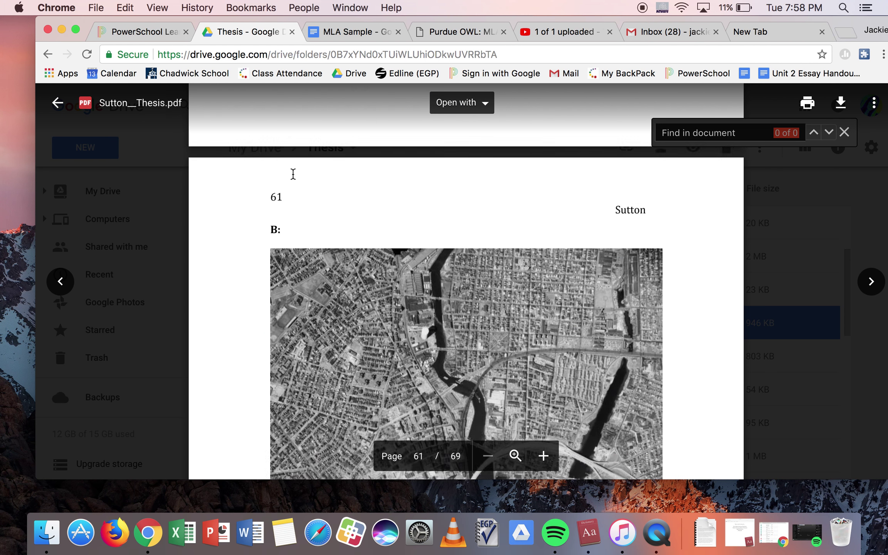
scroll(293, 173, down, 20)
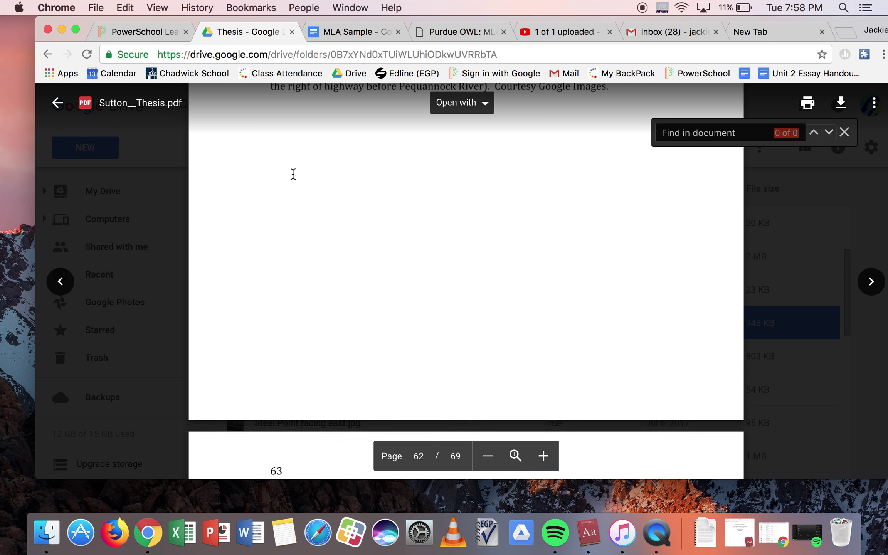
scroll(293, 173, down, 20)
scroll(293, 174, up, 15)
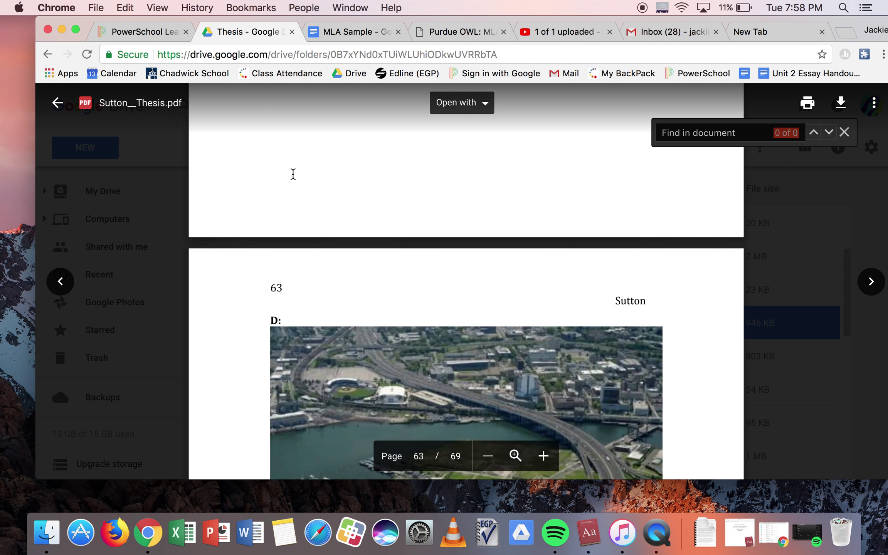
scroll(293, 174, up, 20)
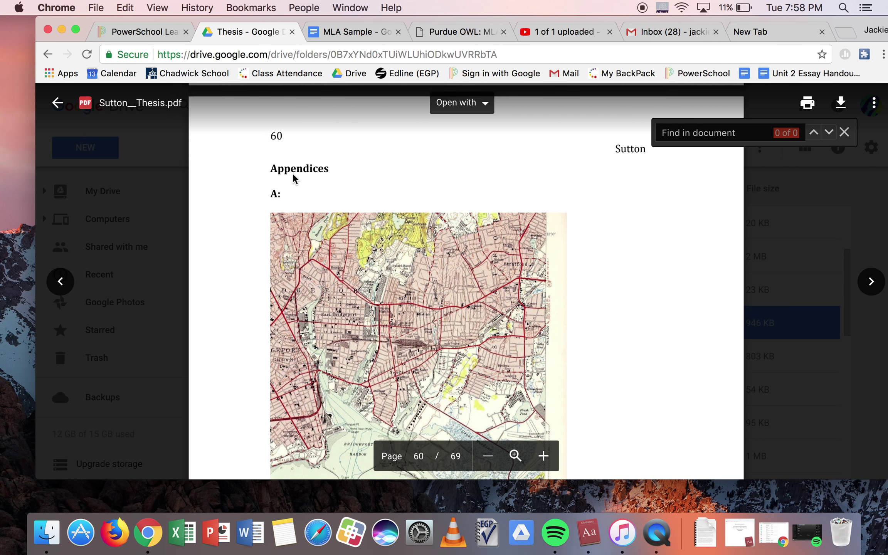
scroll(293, 173, down, 5)
scroll(293, 173, up, 9)
scroll(293, 174, down, 1)
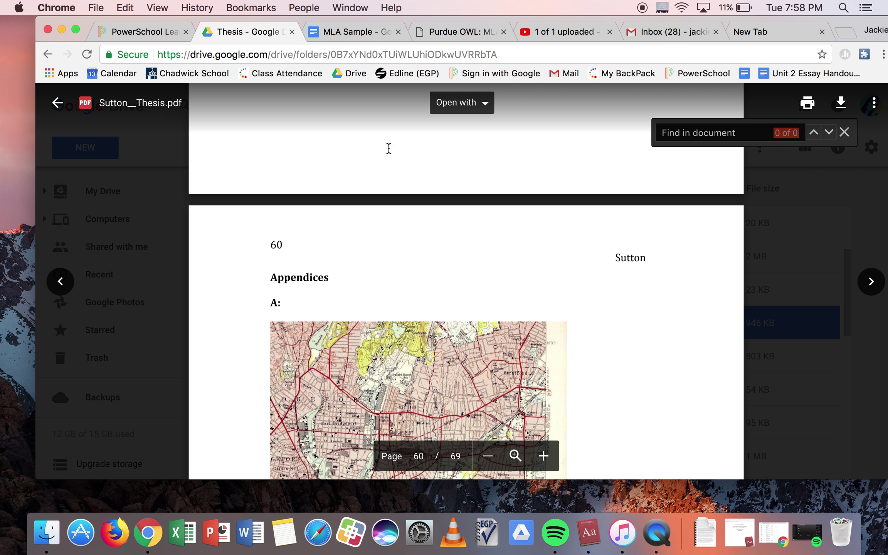
scroll(416, 179, down, 3)
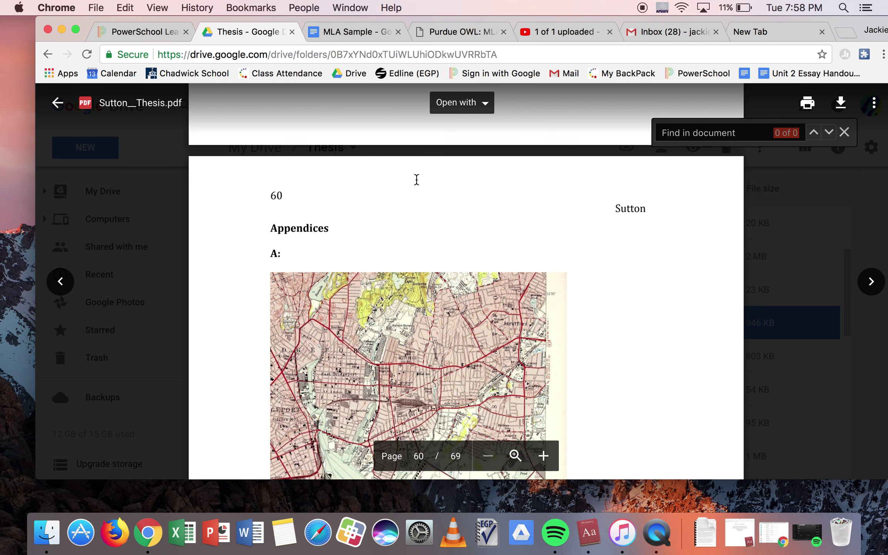
right_click(415, 286)
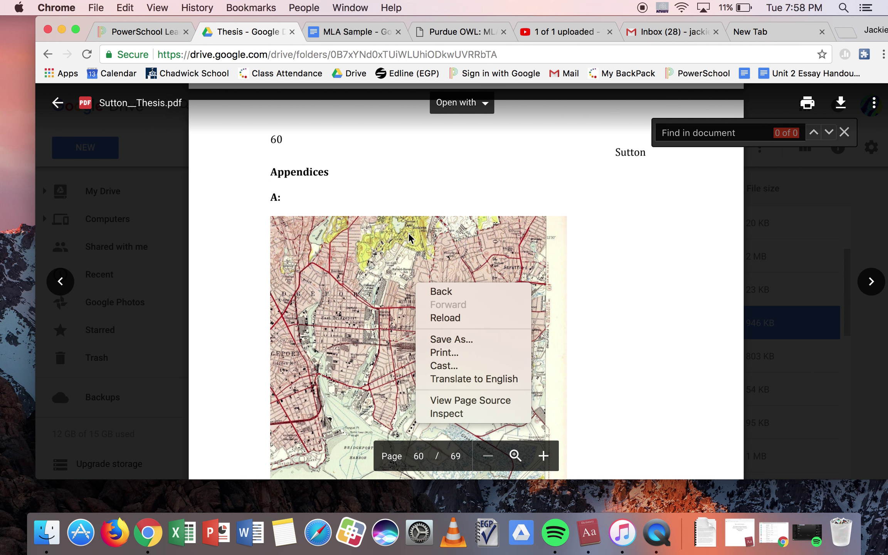
- Dismiss the map's context menu and scroll until the 1951 Bridgeport caption shows below the map
click(407, 211)
scroll(408, 211, down, 3)
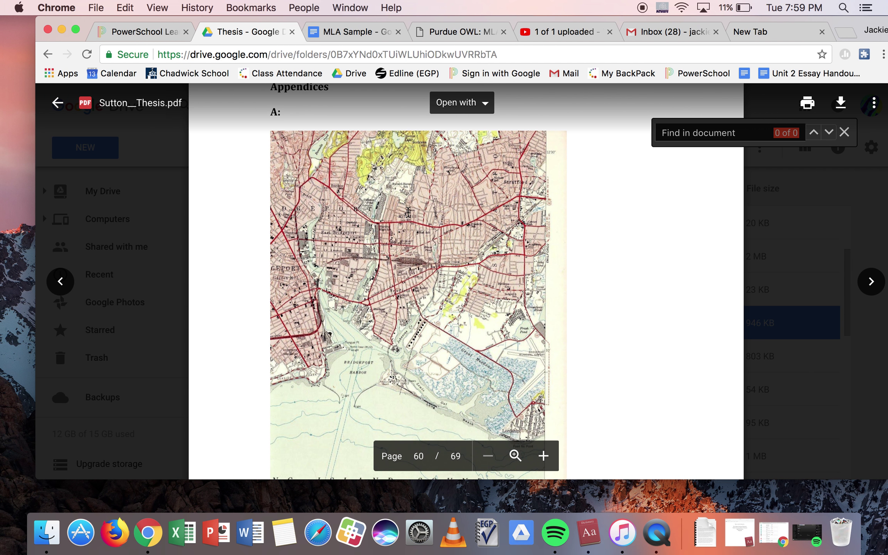
scroll(884, 378, down, 4)
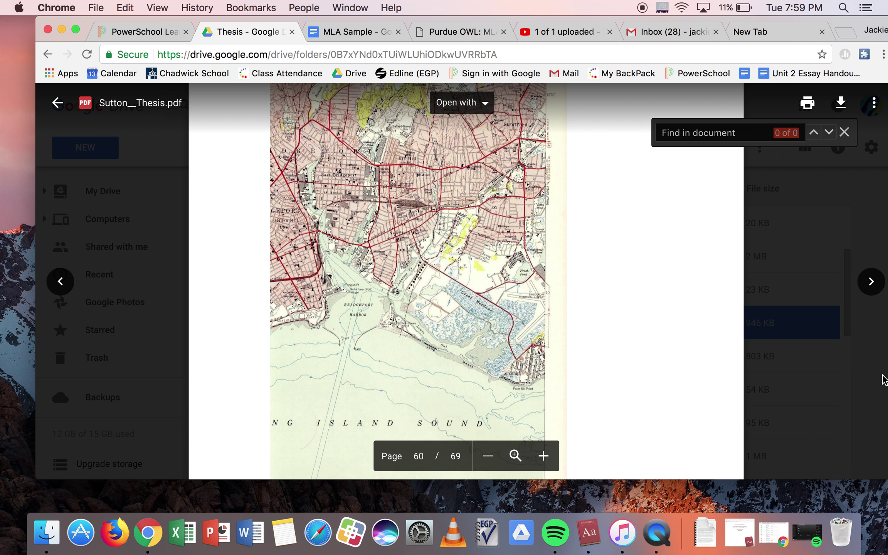
scroll(883, 379, down, 3)
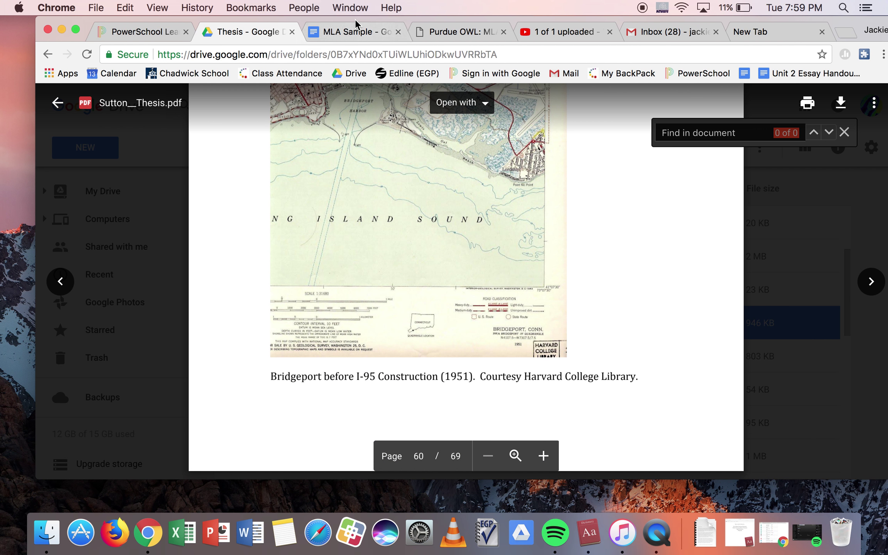
drag(355, 19, 348, 20)
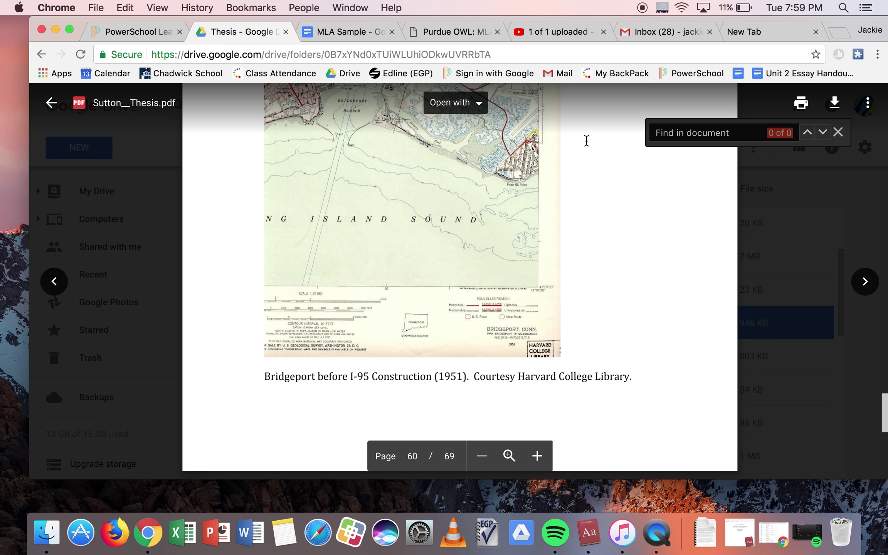
scroll(555, 196, up, 2)
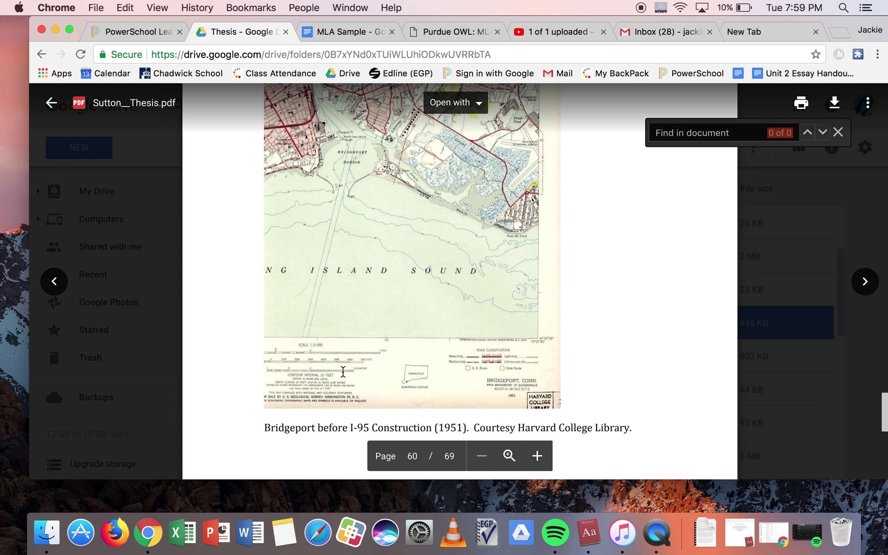
scroll(343, 374, down, 1)
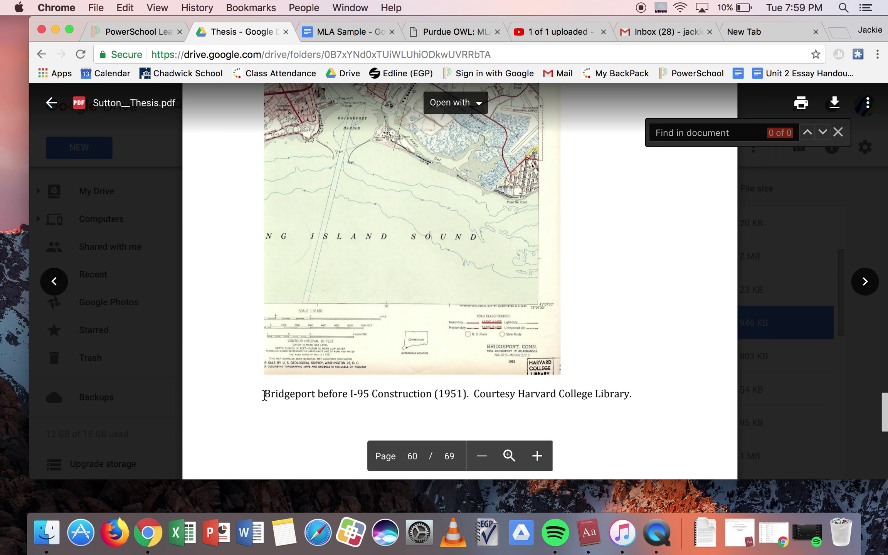
- Copy the caption 'Bridgeport before I-95 Construction (1951). Courtesy Harvard College Library.'
drag(265, 394, 332, 392)
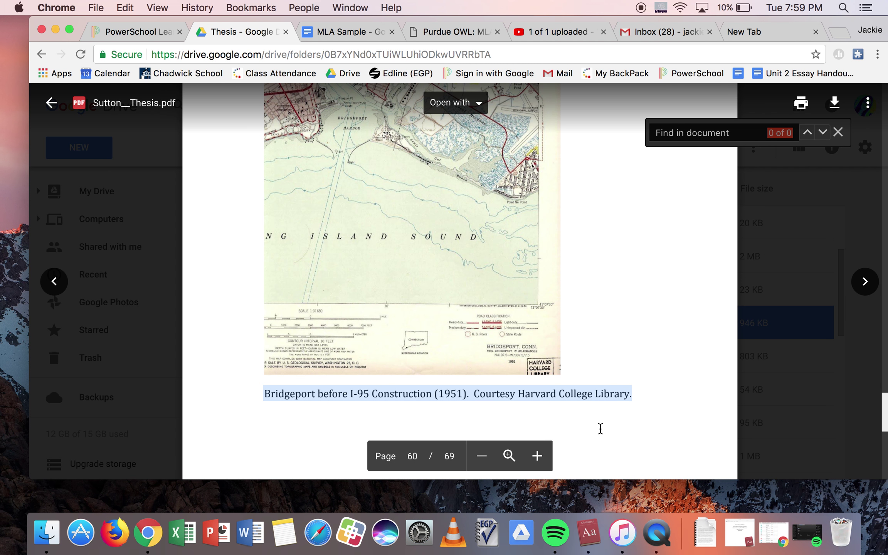
click(669, 400)
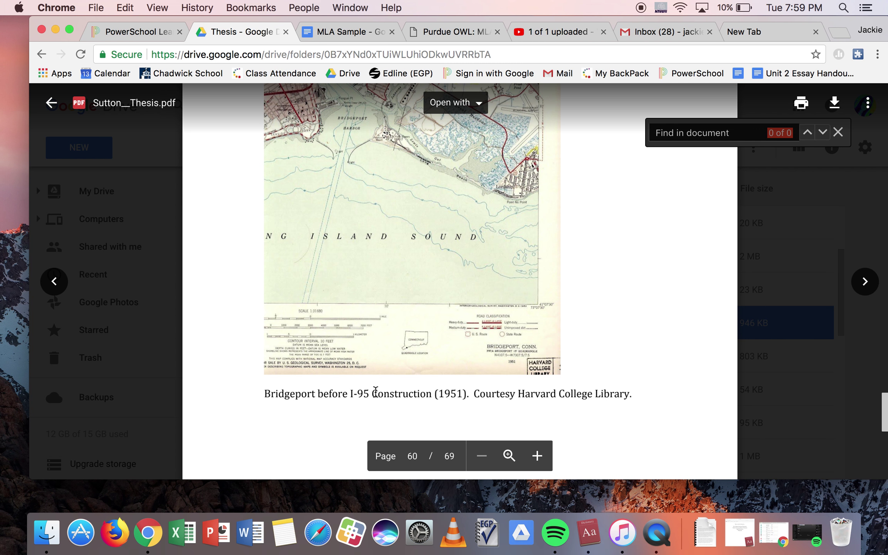
triple_click(375, 390)
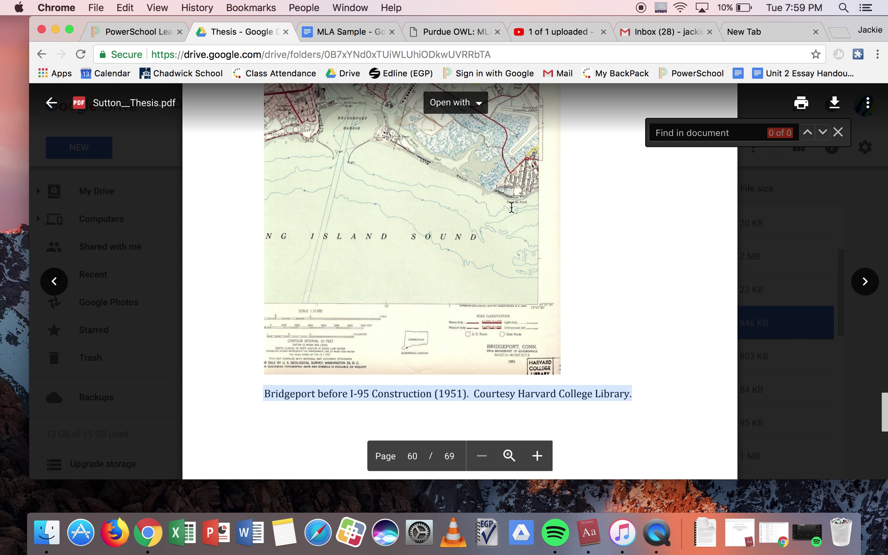
key(super+c)
- Switch to the MLA Sample document and place the cursor before the Bibliography heading
click(332, 34)
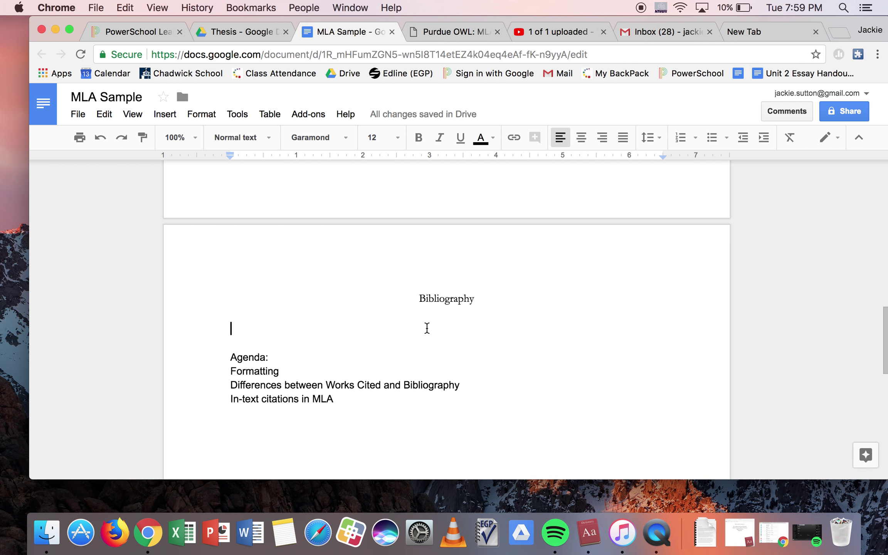
scroll(427, 328, up, 10)
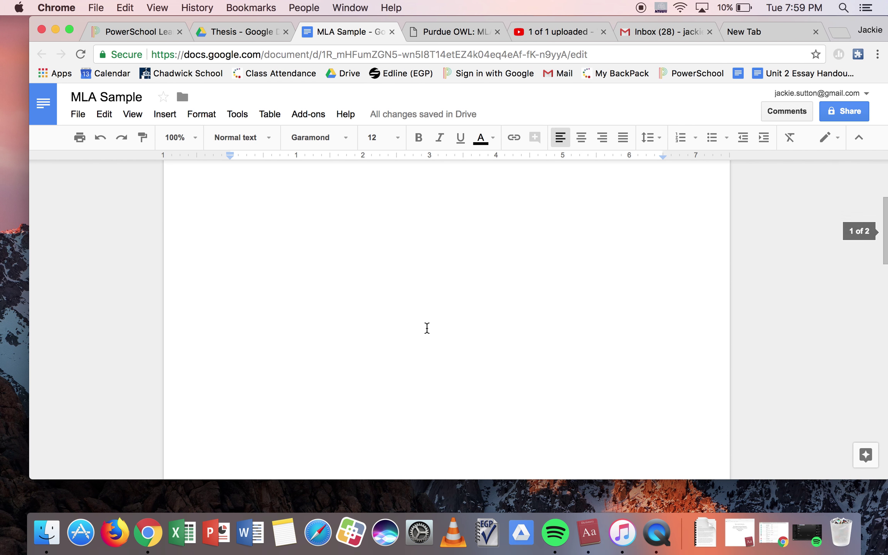
scroll(427, 328, down, 3)
click(427, 327)
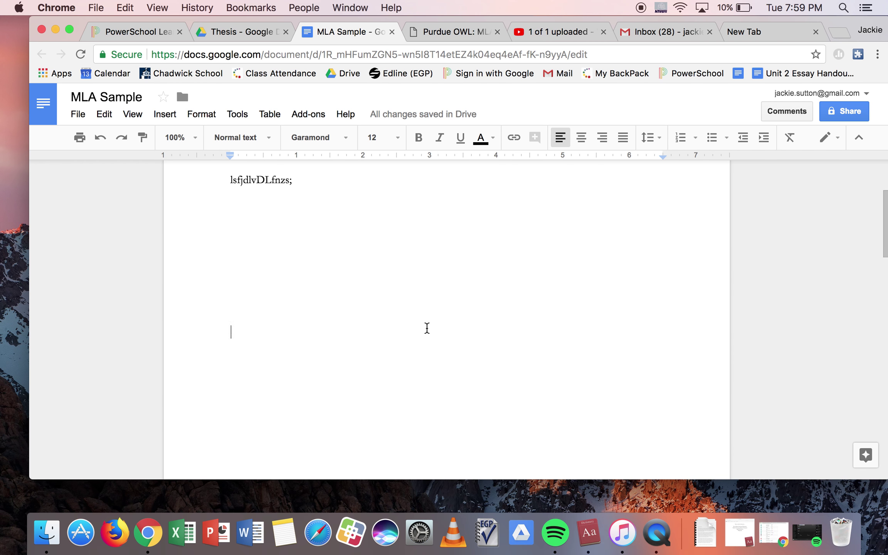
click(385, 200)
- Insert a blank line above Bibliography and center-align it
scroll(385, 200, down, 10)
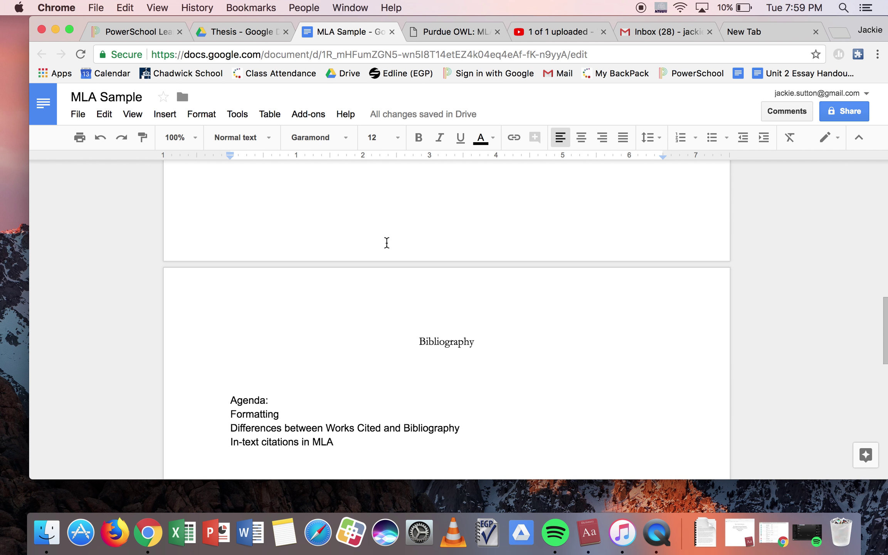
key(Return)
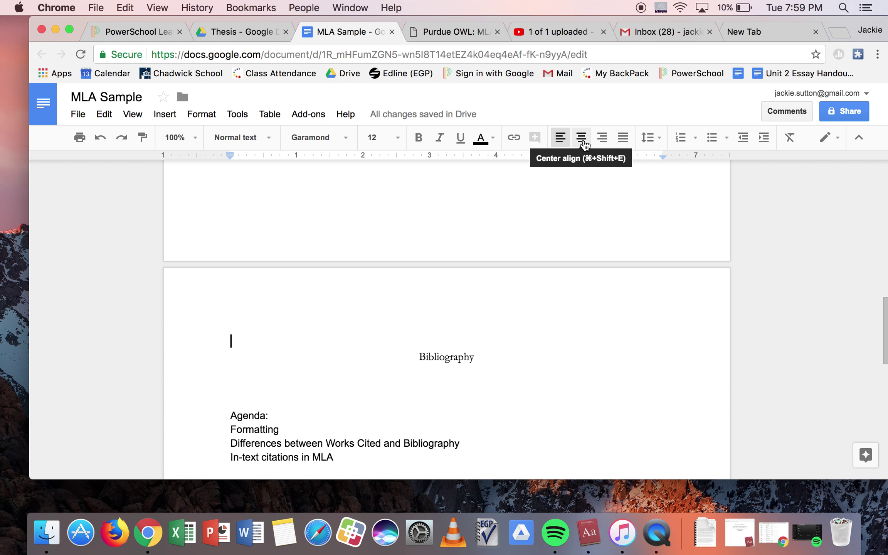
click(582, 143)
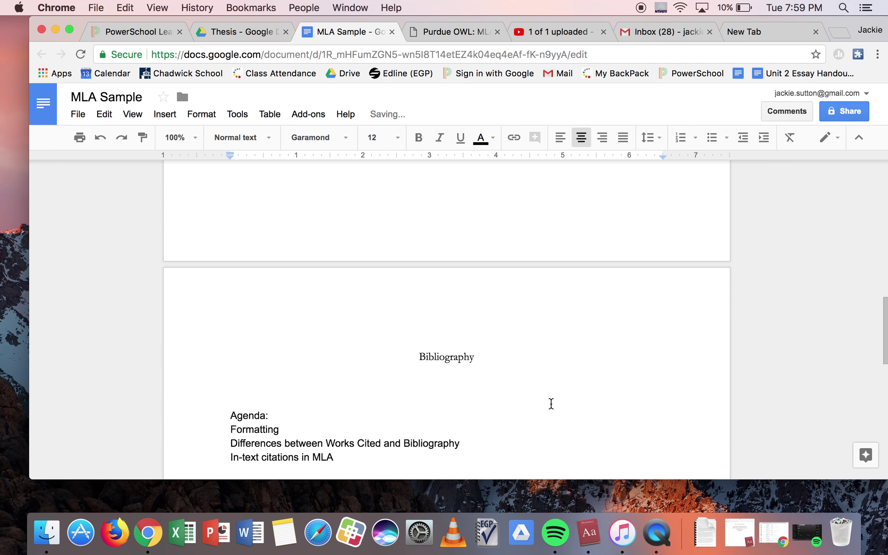
scroll(551, 404, down, 3)
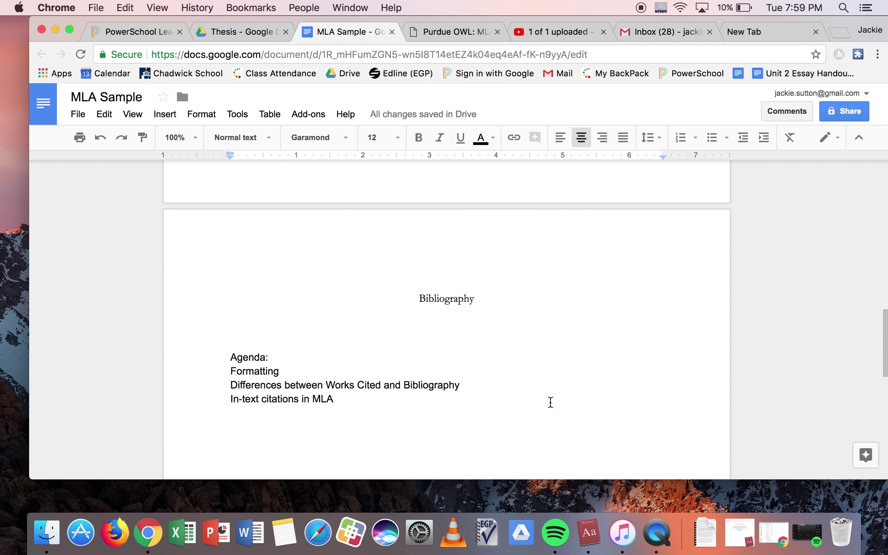
scroll(550, 402, down, 2)
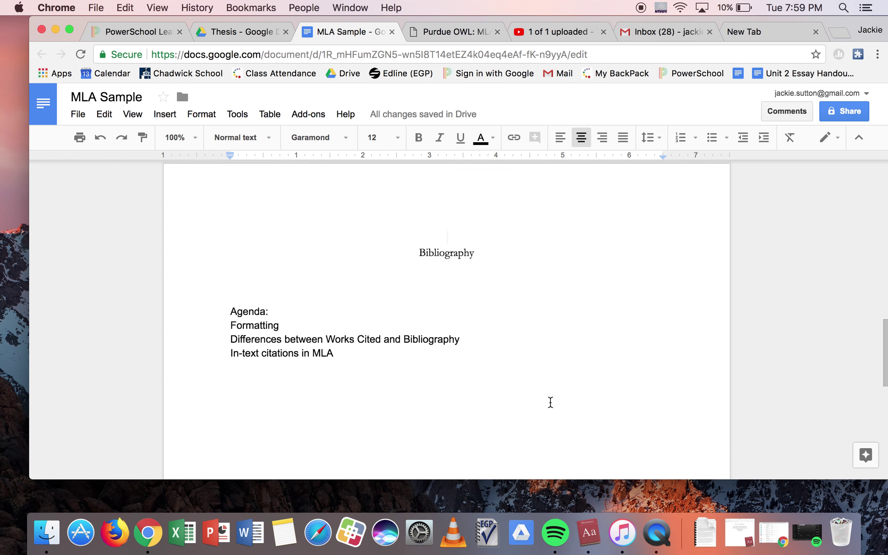
scroll(550, 402, up, 2)
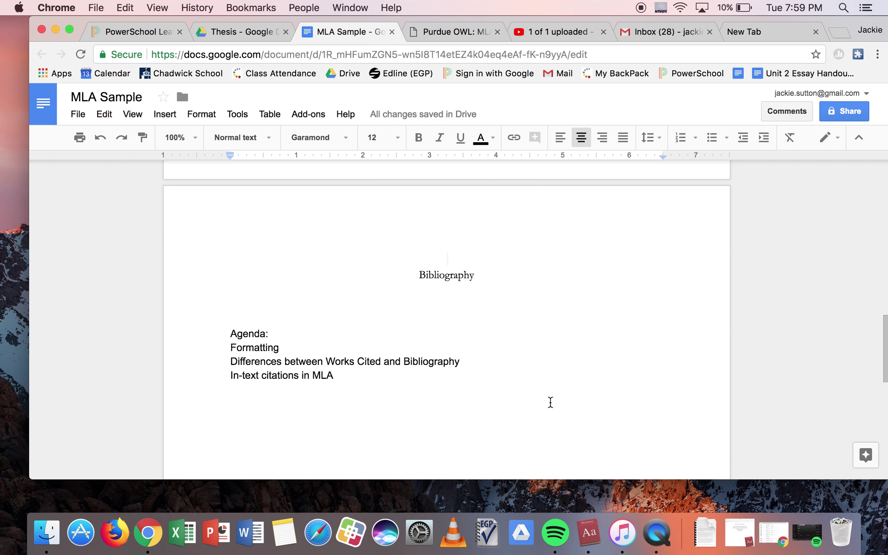
scroll(550, 402, up, 2)
scroll(550, 402, down, 2)
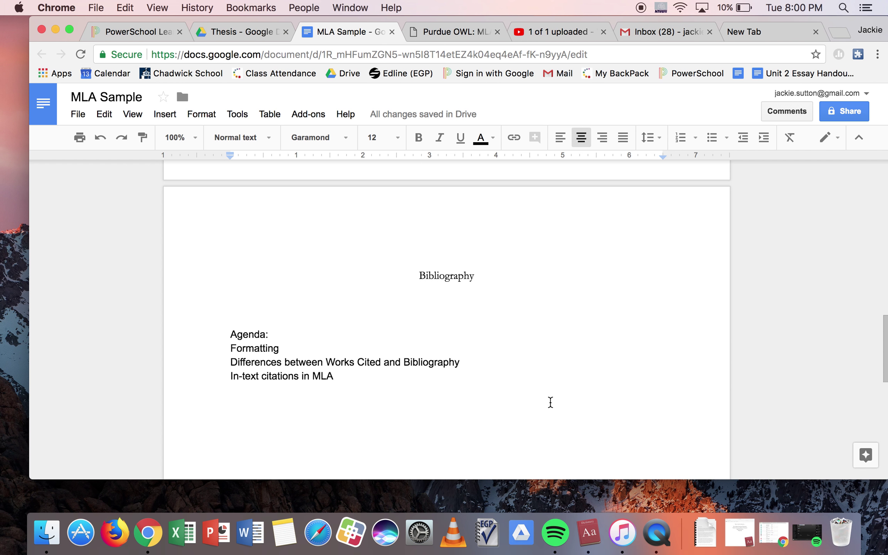
- Type the heading 'Appendices' on the centred line
text(Apennd)
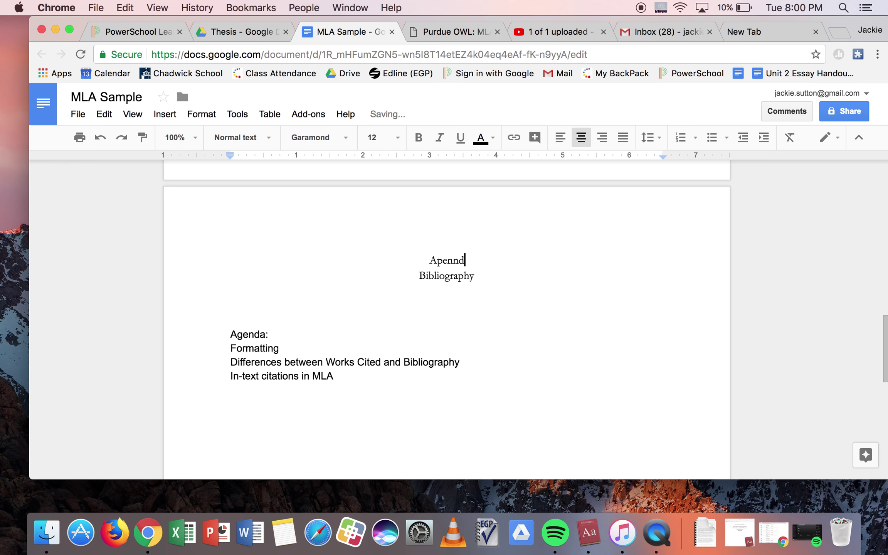
key(BackSpace)
key(BackSpace)
key(BackSpace)
key(BackSpace)
text(pende)
key(BackSpace)
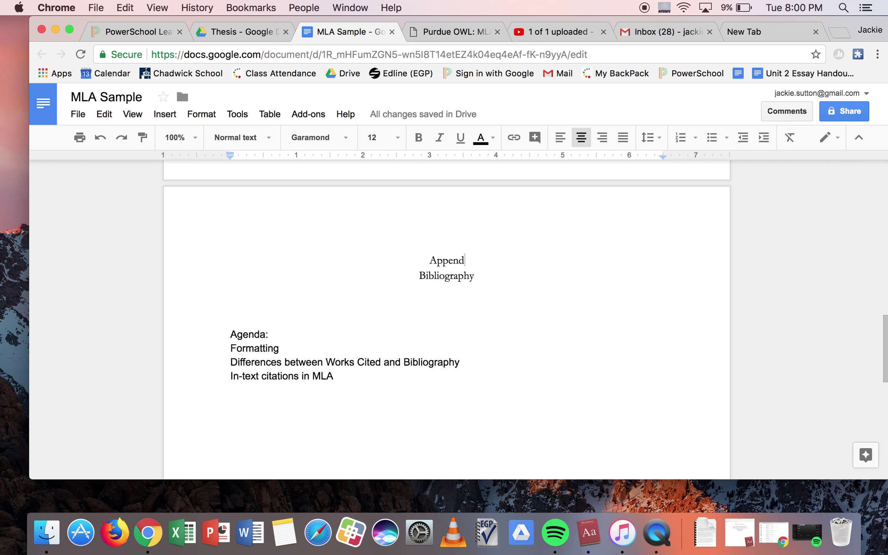
text(ices)
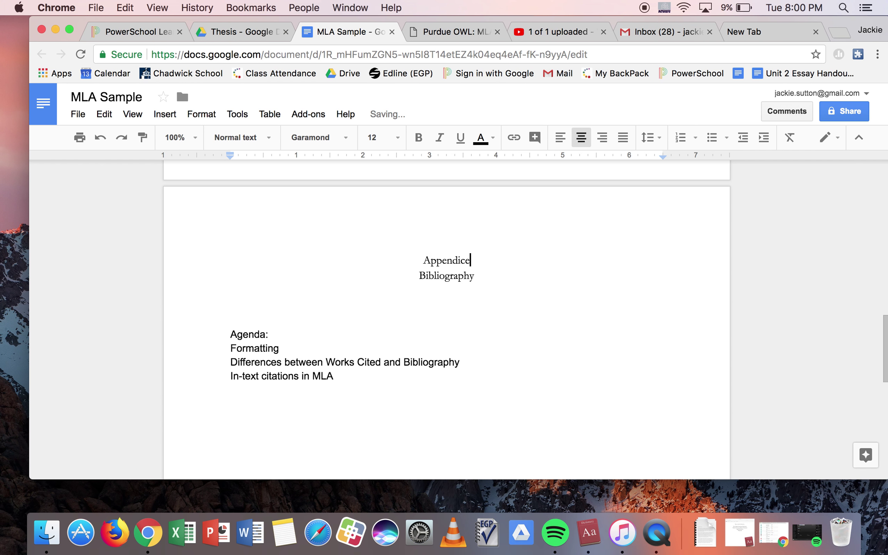
key(BackSpace)
key(BackSpace)
key(BackSpace)
key(BackSpace)
text(x)
key(BackSpace)
text(ces)
- Start a new left-aligned line below Appendices with bold turned on
key(Return)
key(super+shift+l)
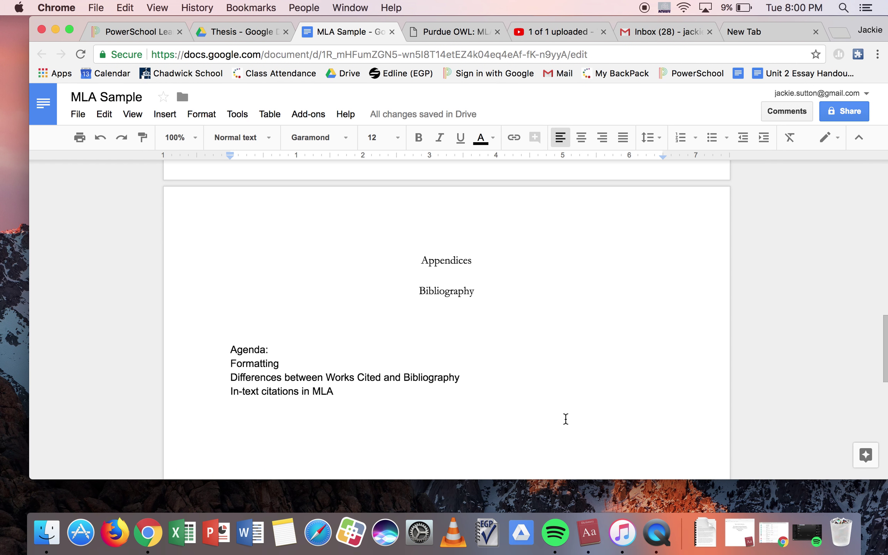
key(super+b)
- Type the bold label 'Appendix A:' and start a new line beneath it
text(Appedeni)
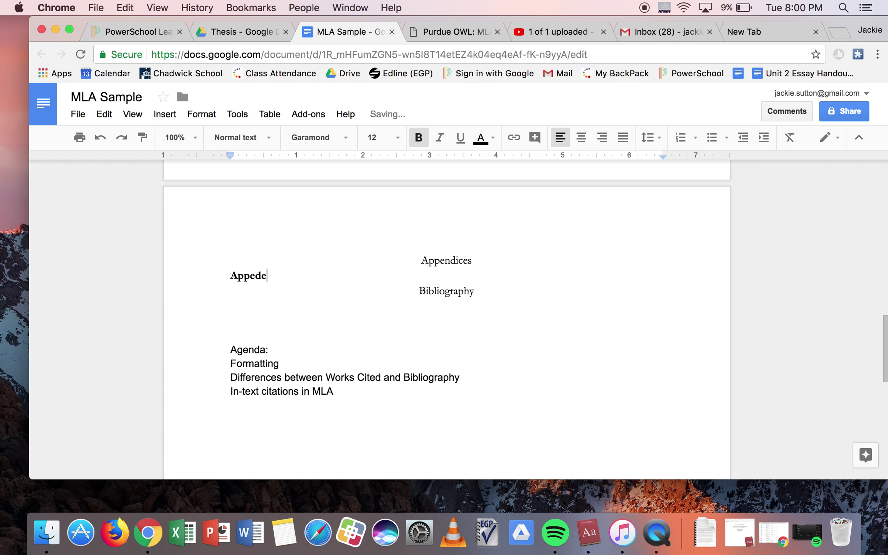
key(BackSpace)
key(BackSpace)
key(BackSpace)
text(endix A:)
key(Return)
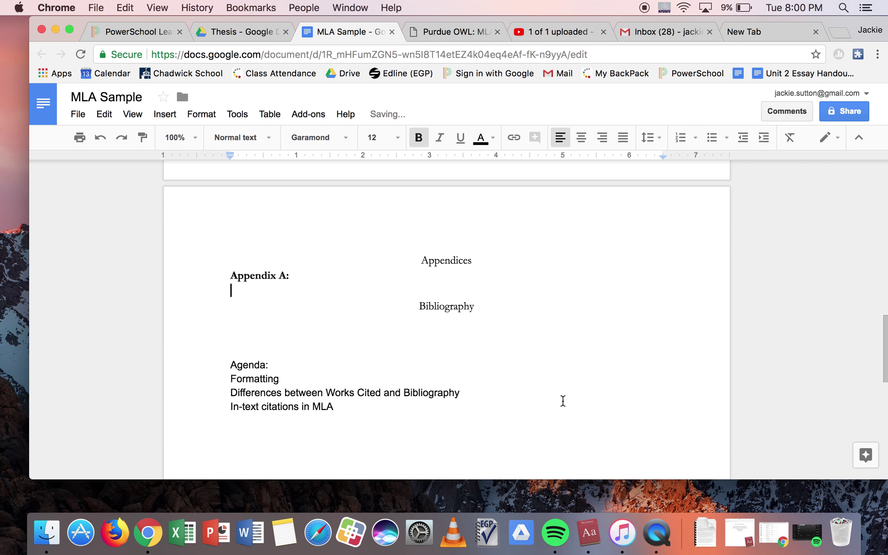
- Type the bold '[image]' placeholder, then return to the thesis PDF tab
text([image])
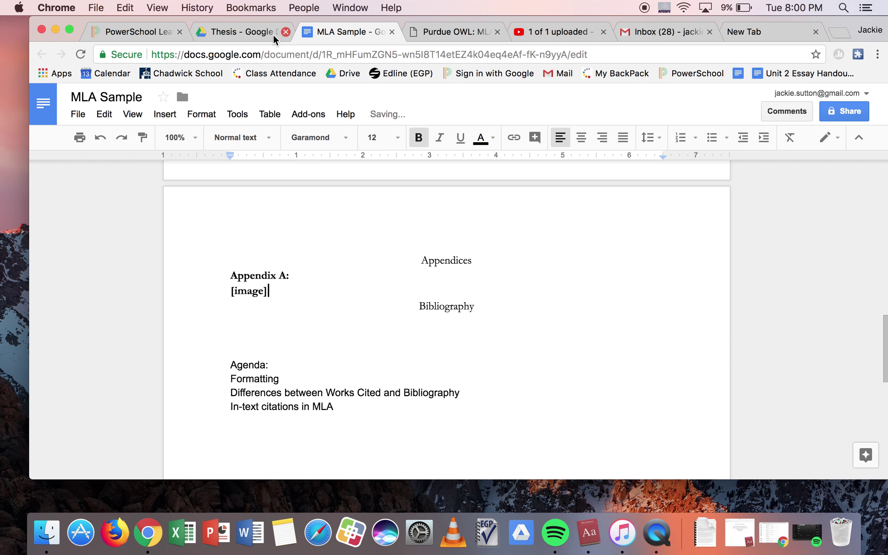
click(266, 34)
scroll(364, 296, up, 5)
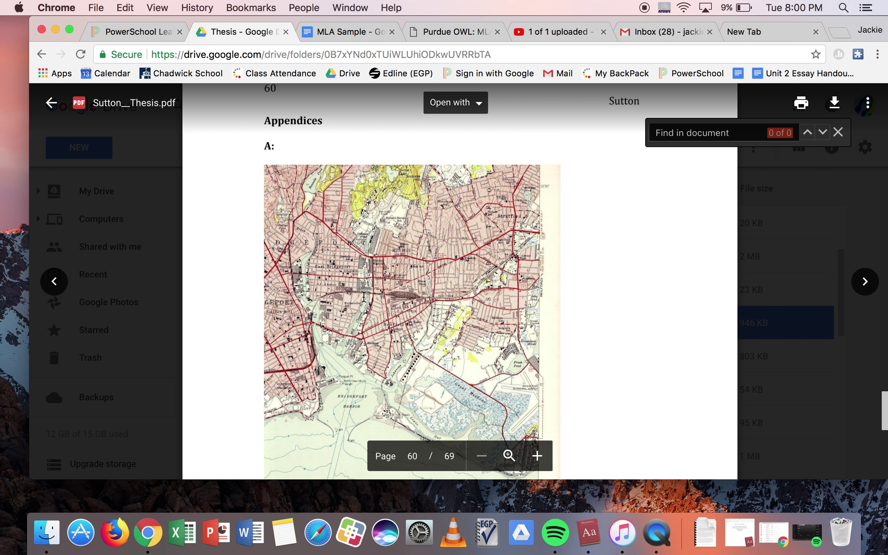
scroll(363, 296, down, 8)
scroll(363, 296, down, 10)
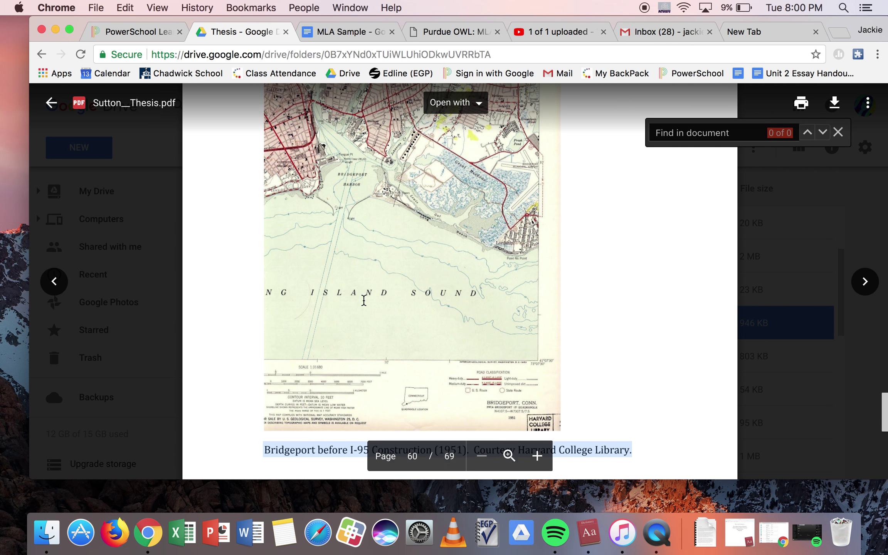
scroll(363, 300, up, 5)
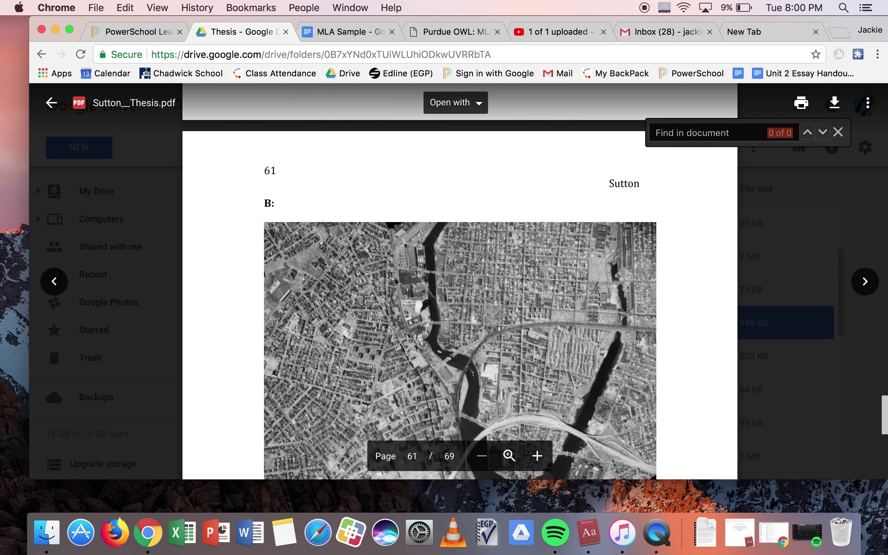
scroll(364, 300, down, 15)
scroll(364, 300, down, 15)
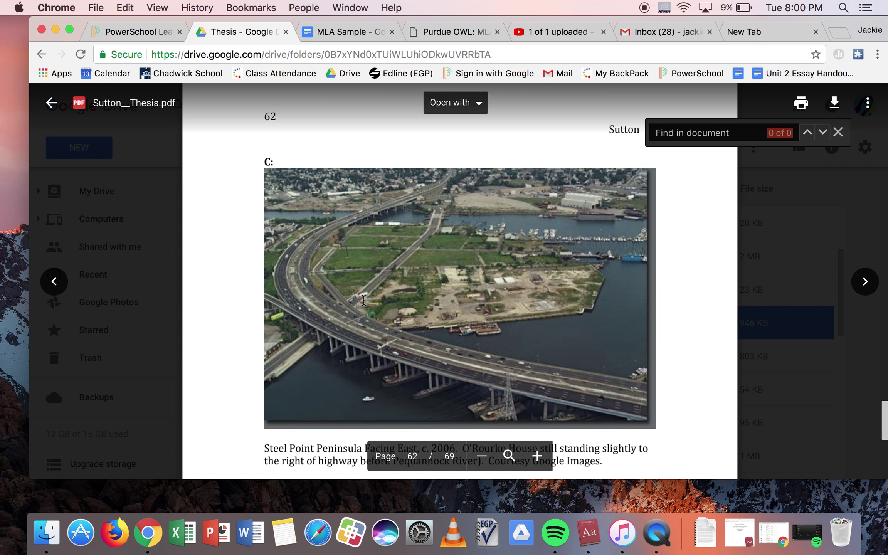
scroll(364, 300, up, 20)
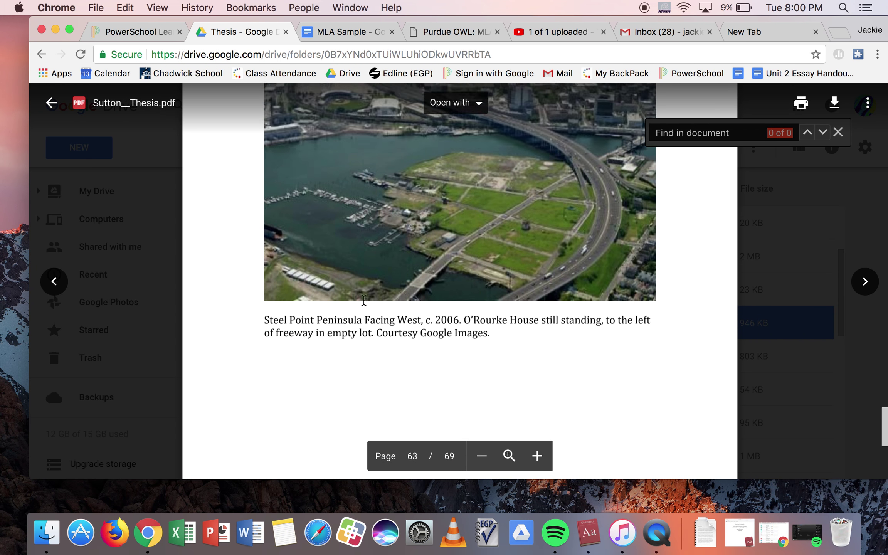
scroll(364, 300, up, 20)
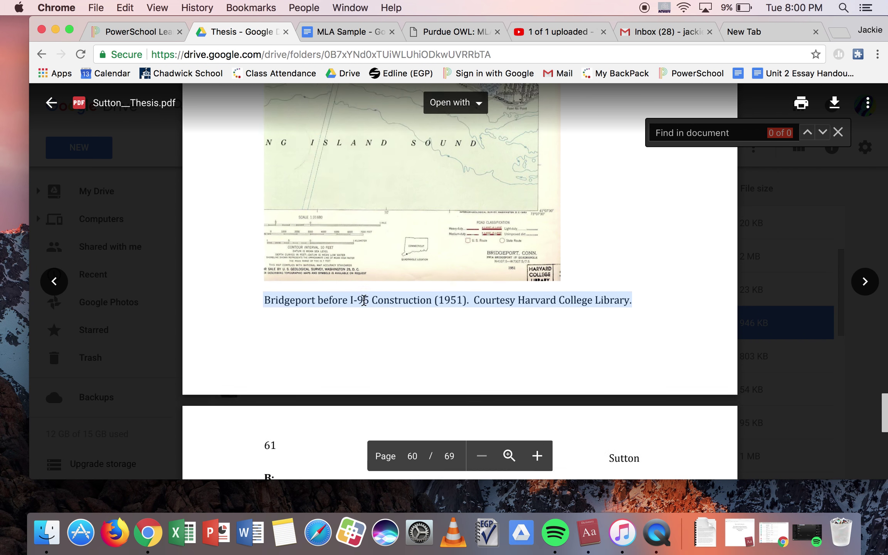
scroll(363, 300, down, 10)
scroll(364, 300, down, 20)
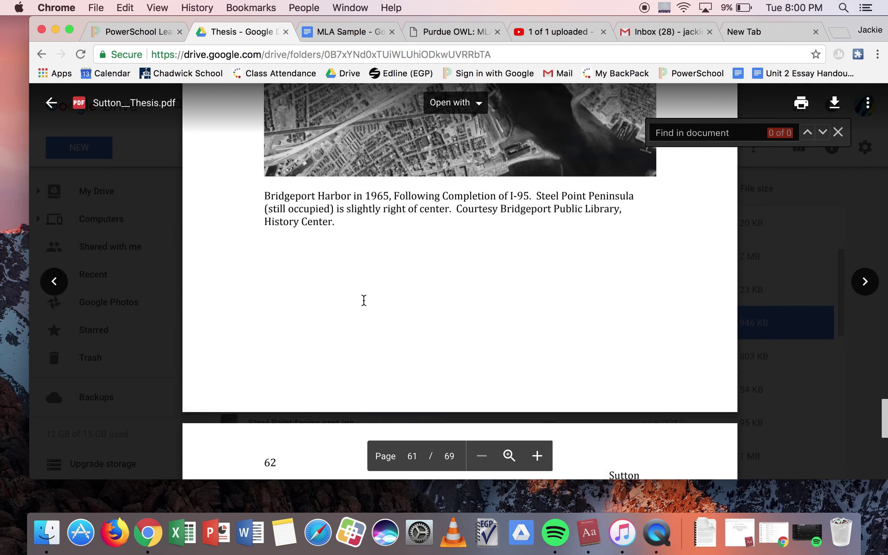
scroll(363, 300, down, 5)
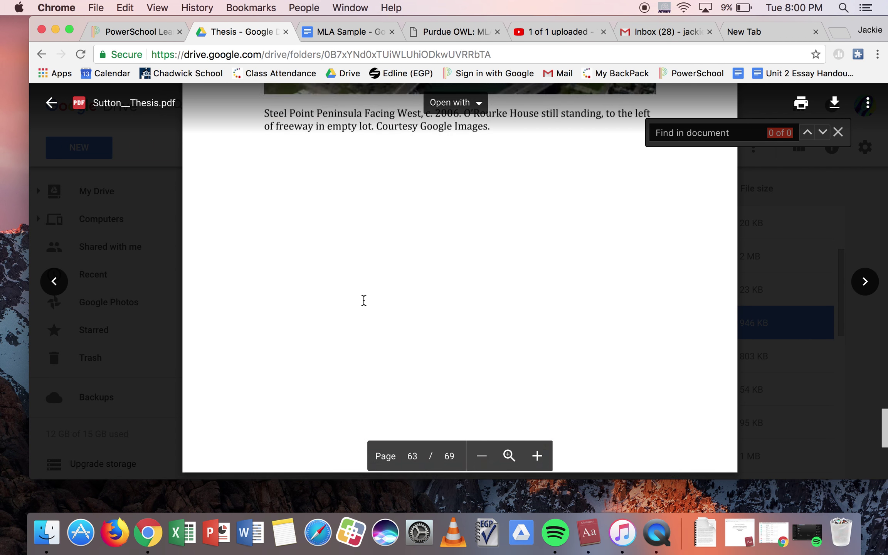
scroll(362, 302, up, 10)
scroll(458, 373, down, 15)
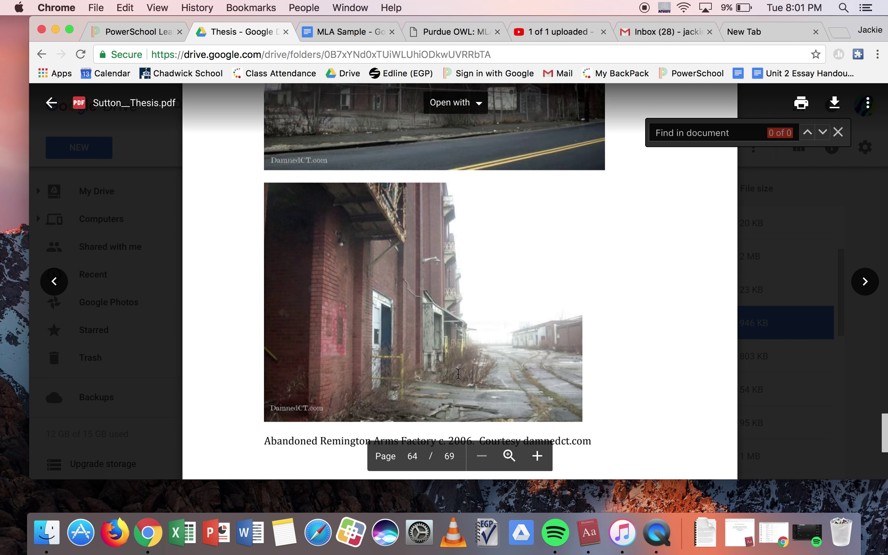
scroll(458, 373, up, 5)
scroll(457, 374, up, 10)
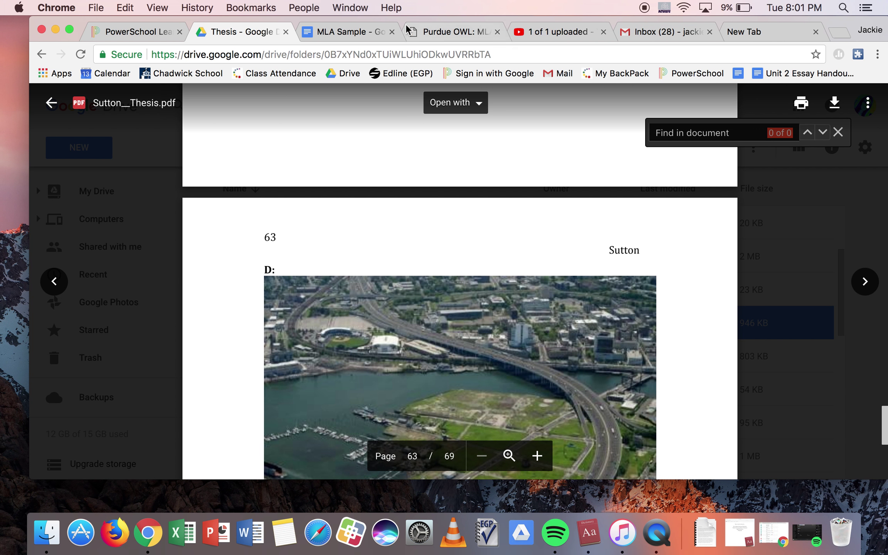
click(366, 25)
click(439, 32)
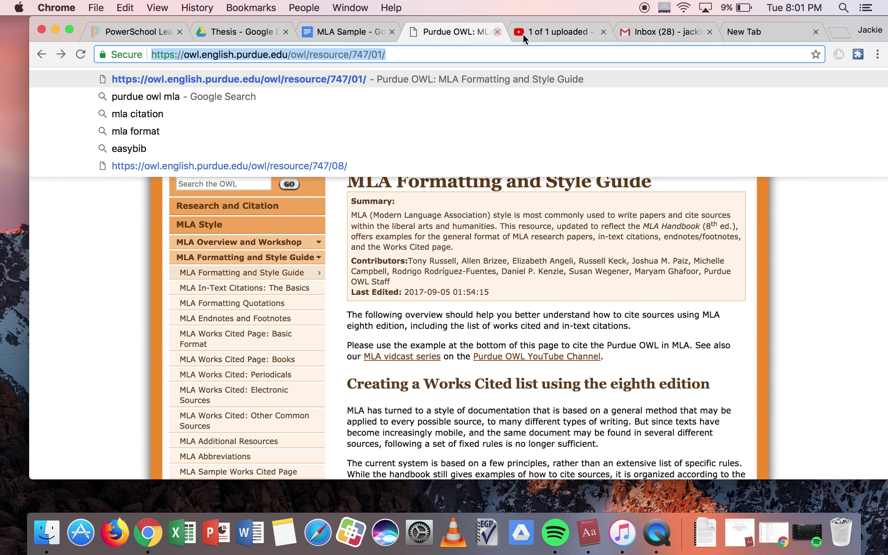
click(353, 31)
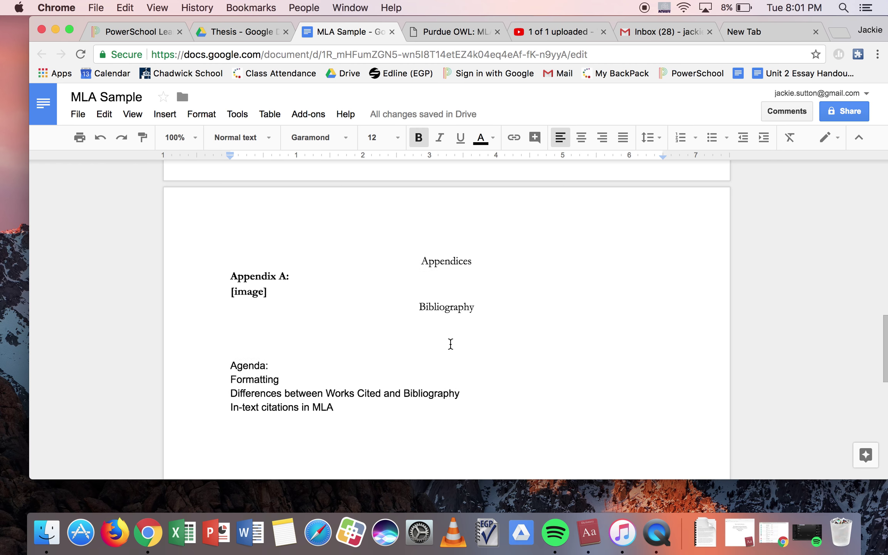
- Add a non-bold 'MLA Citation' line below the [image] placeholder
scroll(450, 344, down, 2)
key(Return)
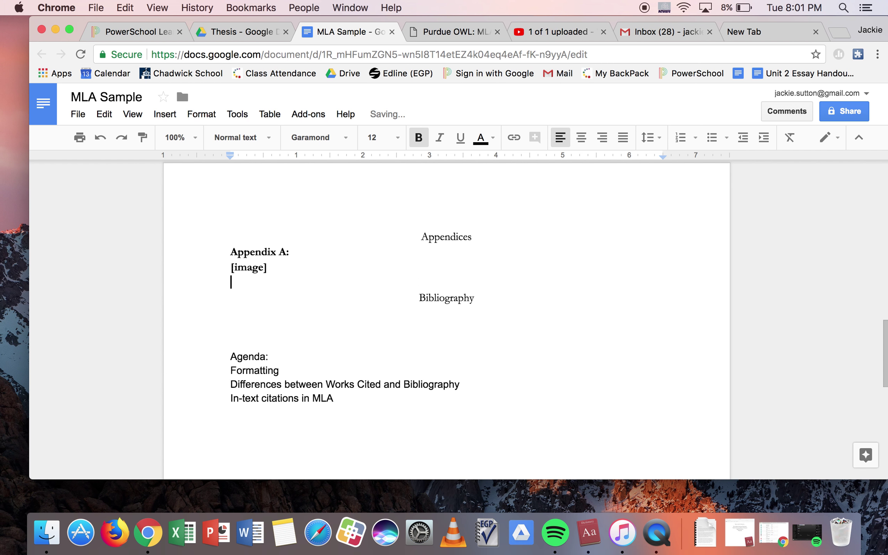
key(super+b)
text(MLA )
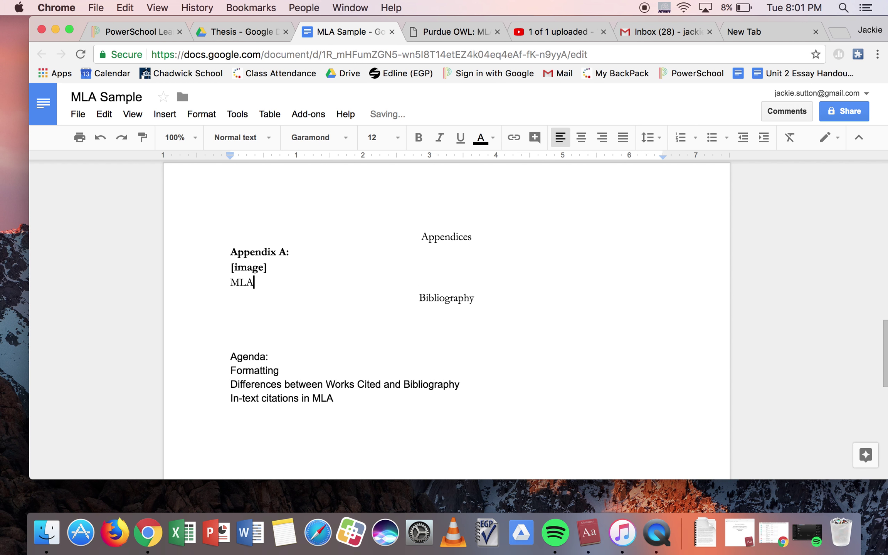
text(Citation)
- Insert blank lines until the Bibliography heading starts on the next page
key(Return)
key(Return)
key(Return)
key(Return)
key(Return)
key(Return)
key(Return)
key(Return)
key(Return)
key(Return)
key(Return)
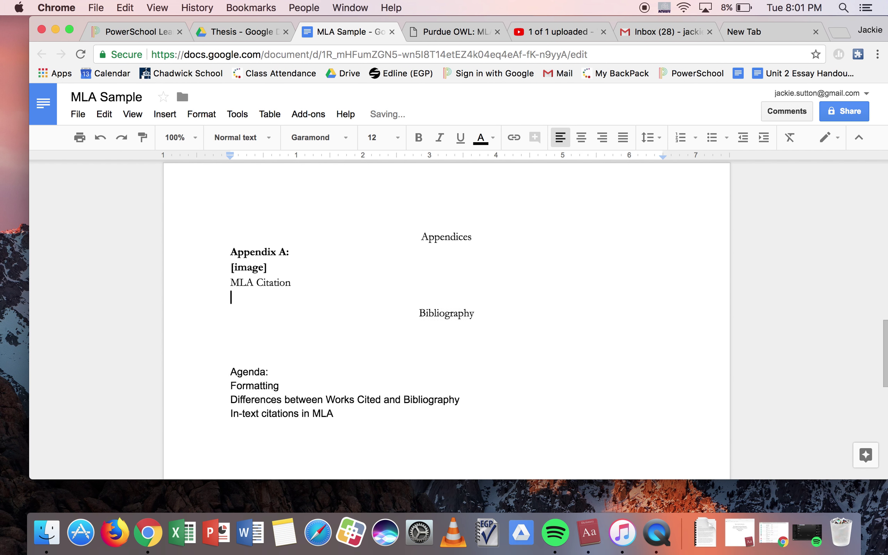
key(Return)
key(Return)
key(Return)
key(Return)
key(Return)
key(Return)
key(Return)
key(Return)
key(Return)
key(Return)
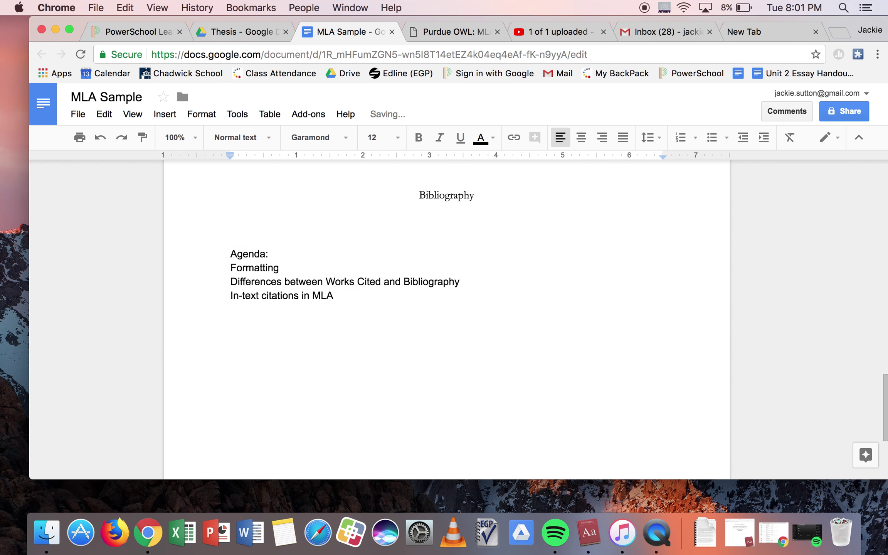
key(Return)
key(Return)
key(Return)
key(Return)
key(Return)
key(Return)
key(Return)
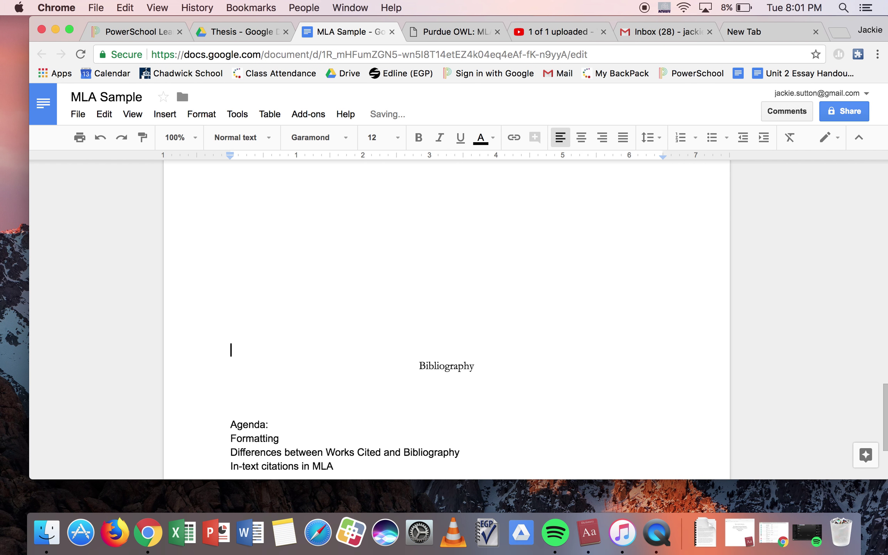
key(Return)
key(Return)
key(Return)
key(Return)
key(Return)
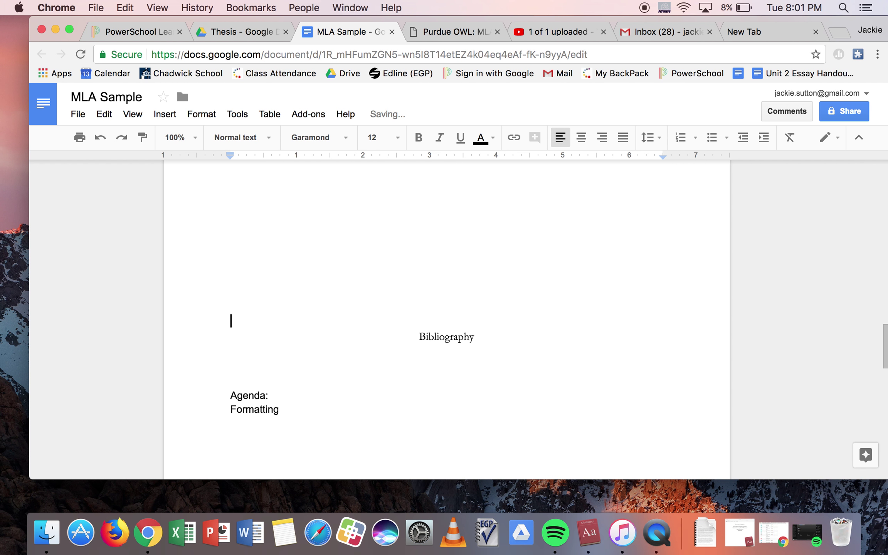
key(BackSpace)
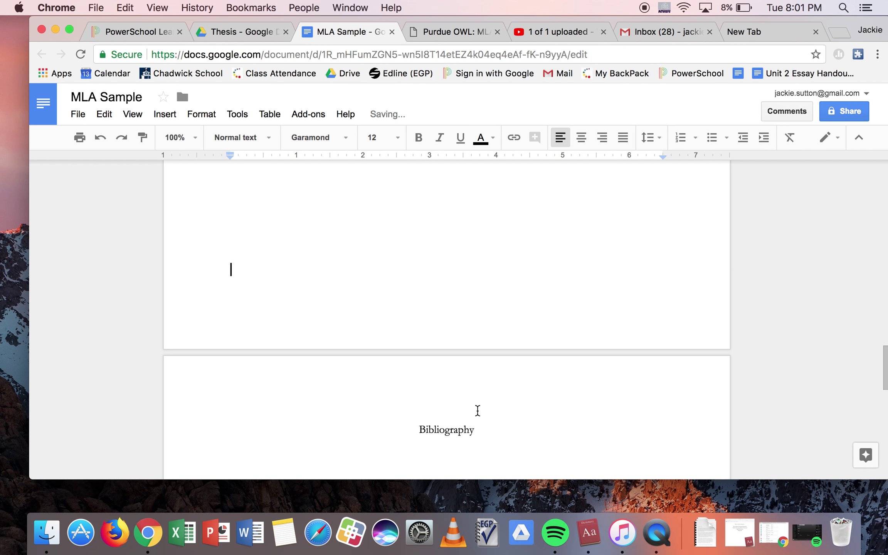
scroll(476, 410, down, 5)
click(415, 337)
key(super+shift+l)
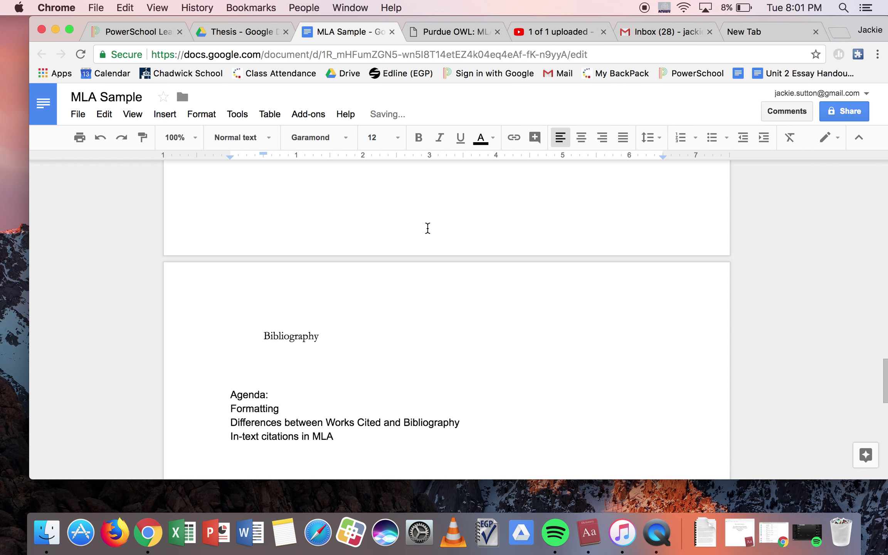
key(super+shift+e)
scroll(453, 214, down, 1)
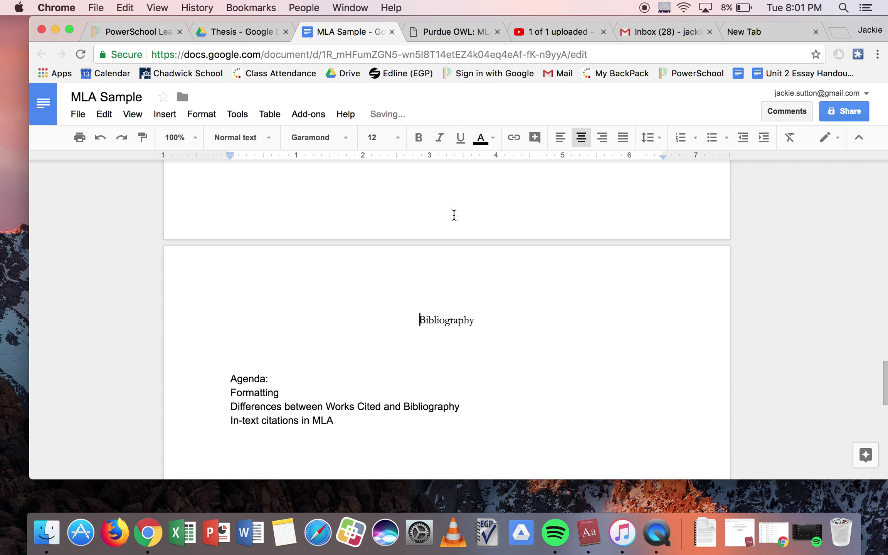
scroll(450, 317, down, 4)
scroll(450, 317, up, 2)
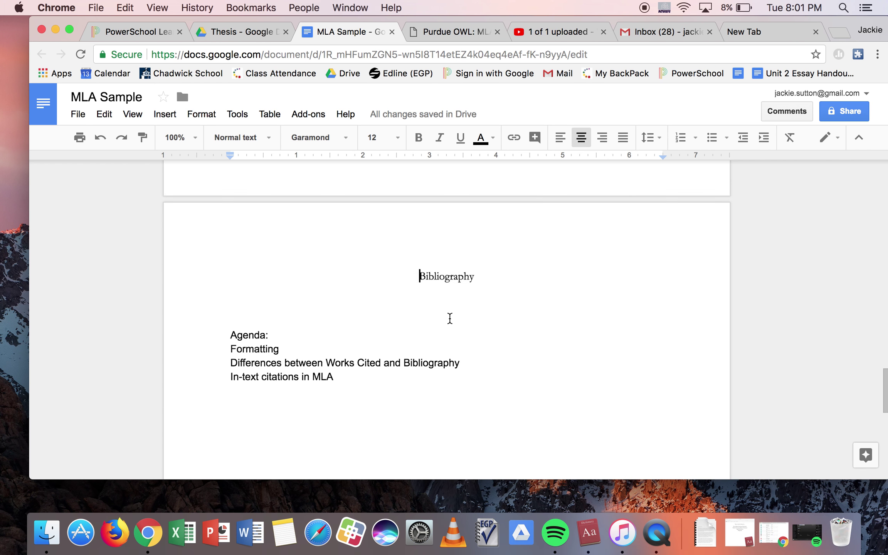
scroll(439, 293, down, 2)
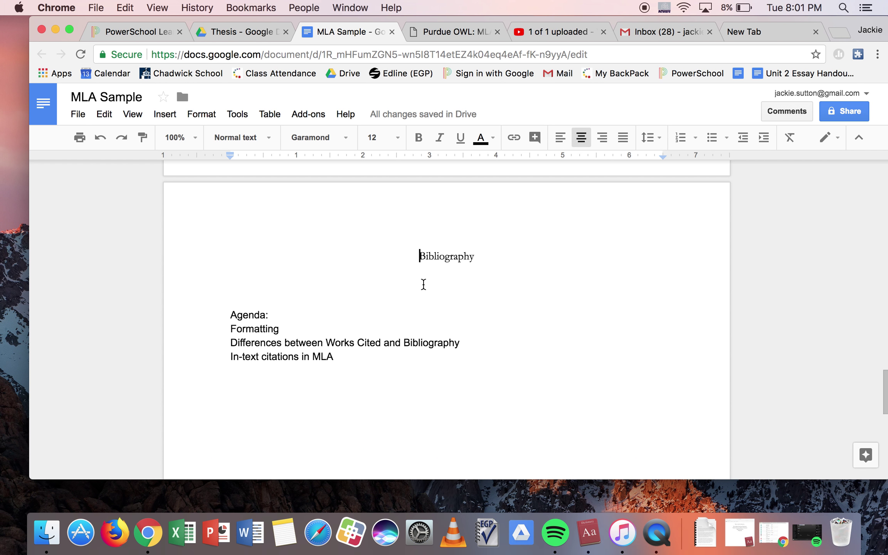
click(552, 32)
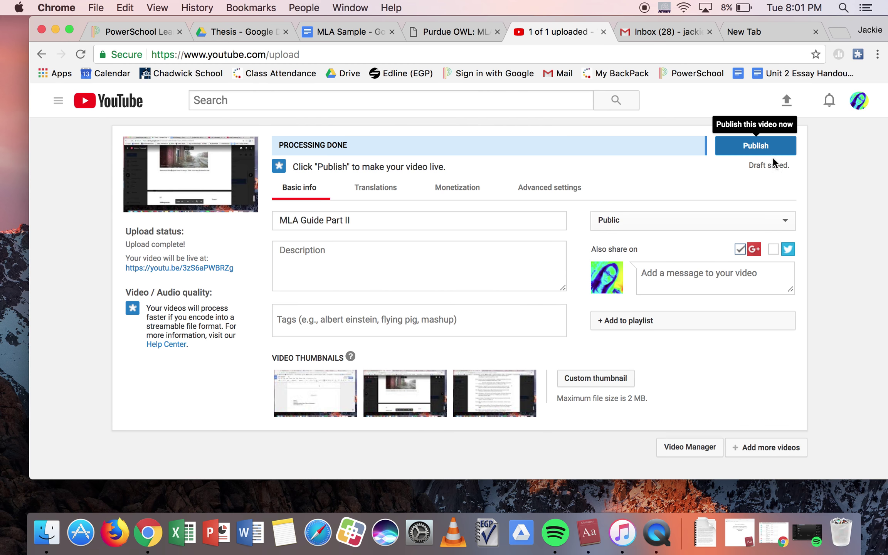
- Bring QuickTime forward and open its Dock menu to stop the screen recording
click(657, 533)
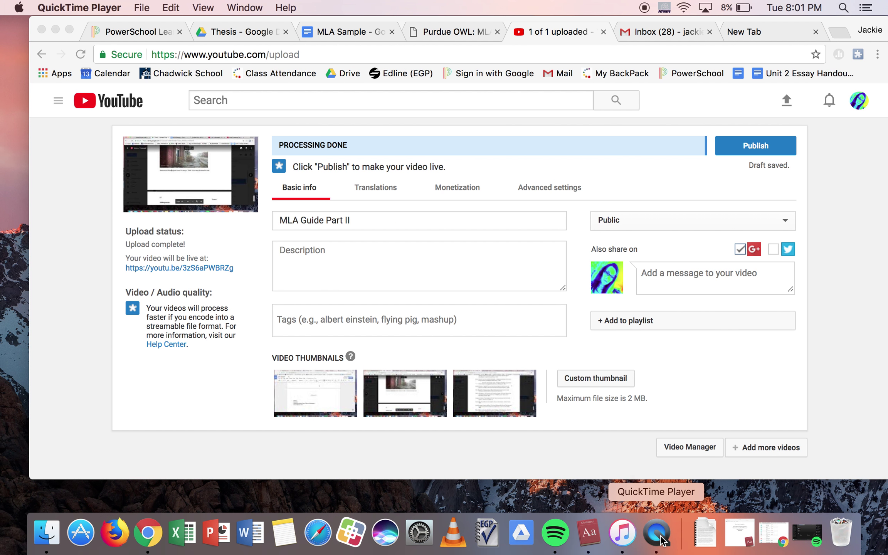
right_click(660, 540)
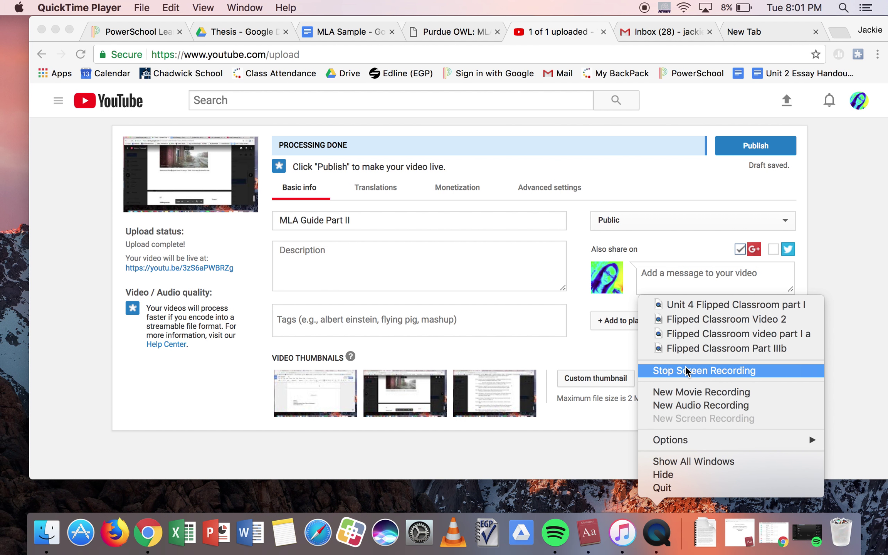